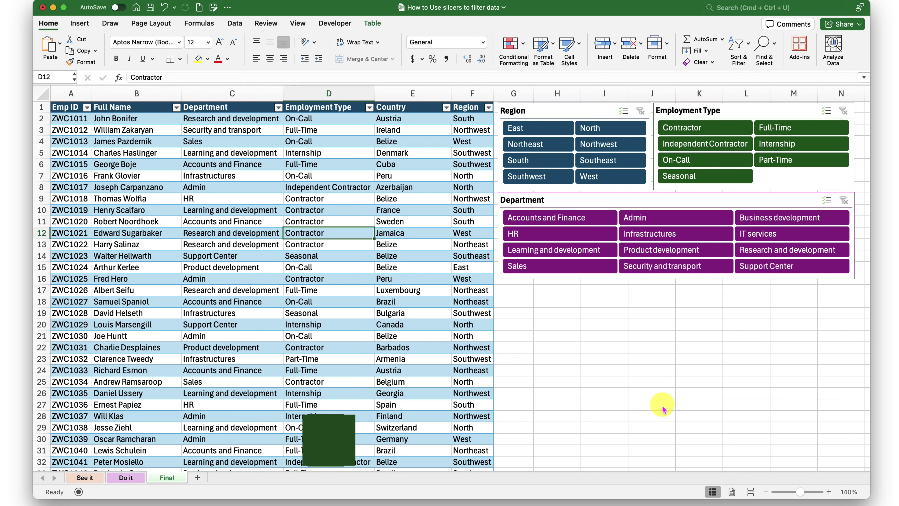
- Look through the See it, Do it and Final sheets
{"action": "left_click", "coordinate": [98, 481]}
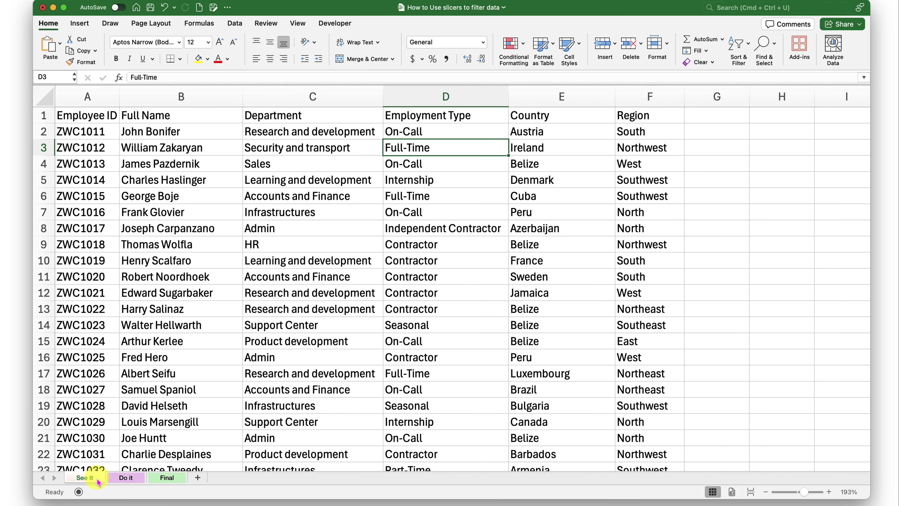
{"action": "left_click", "coordinate": [119, 483]}
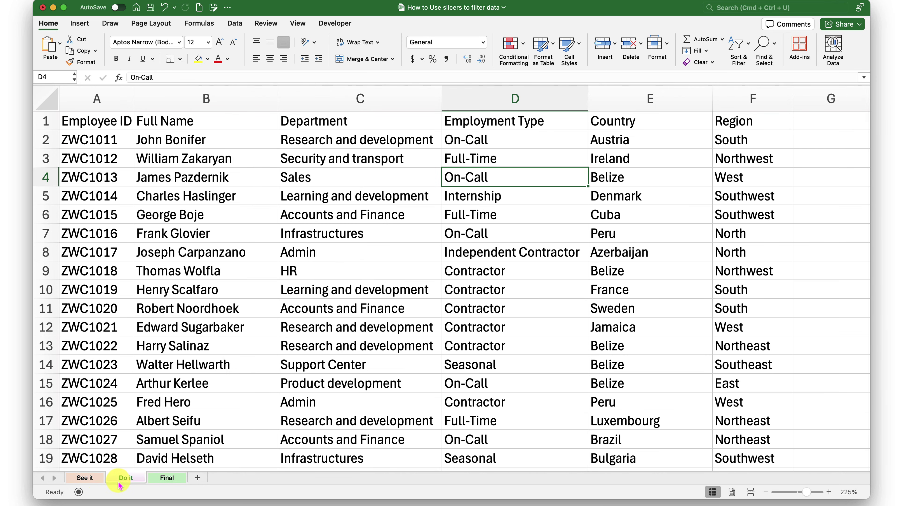
{"action": "left_click", "coordinate": [165, 484]}
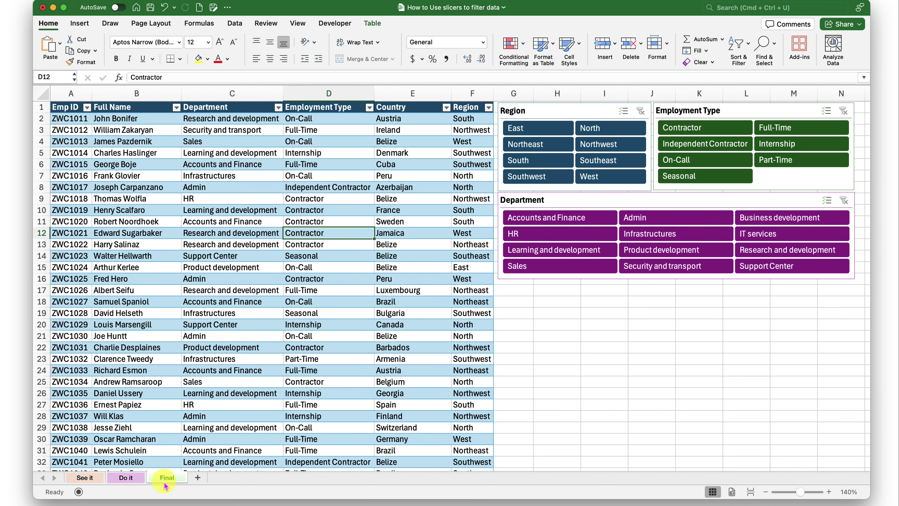
{"action": "left_click", "coordinate": [84, 477]}
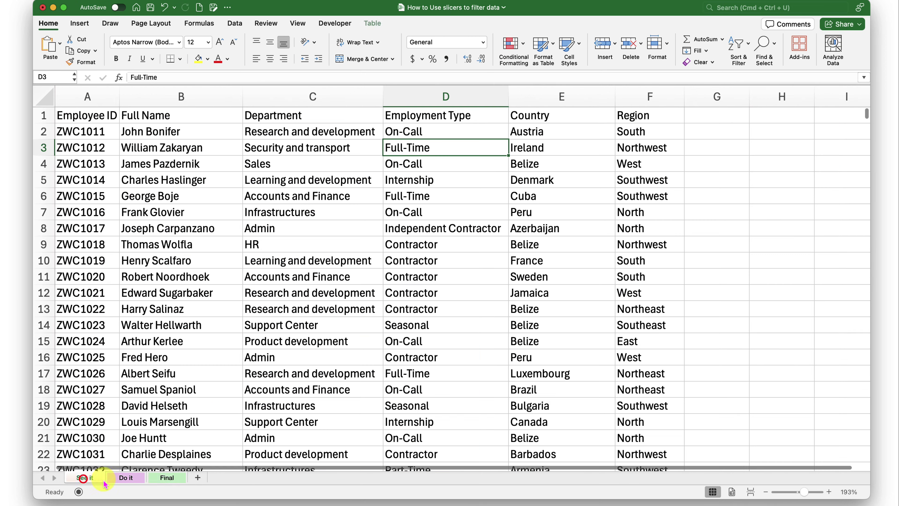
{"action": "left_click", "coordinate": [163, 478]}
- On the Final sheet, filter by HR, Full-Time and Northwest, then clear all three filters
{"action": "left_click", "coordinate": [301, 195]}
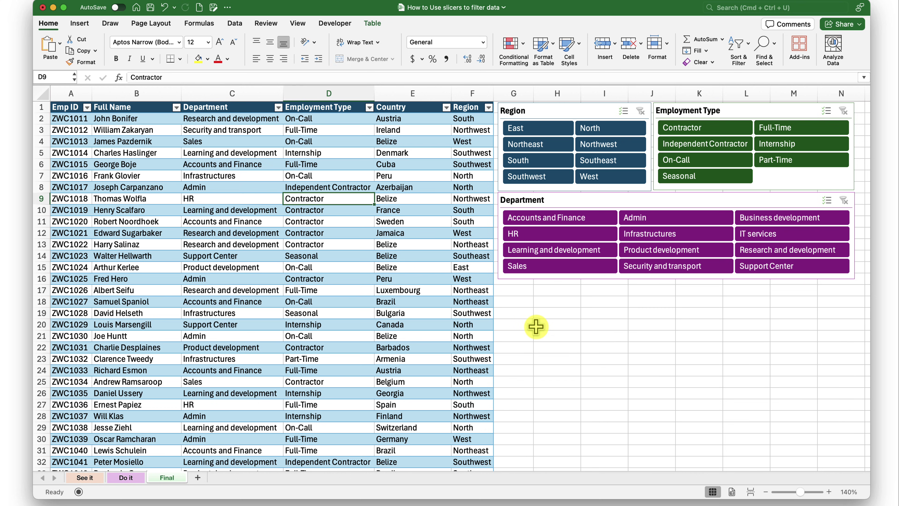
{"action": "left_click", "coordinate": [567, 238]}
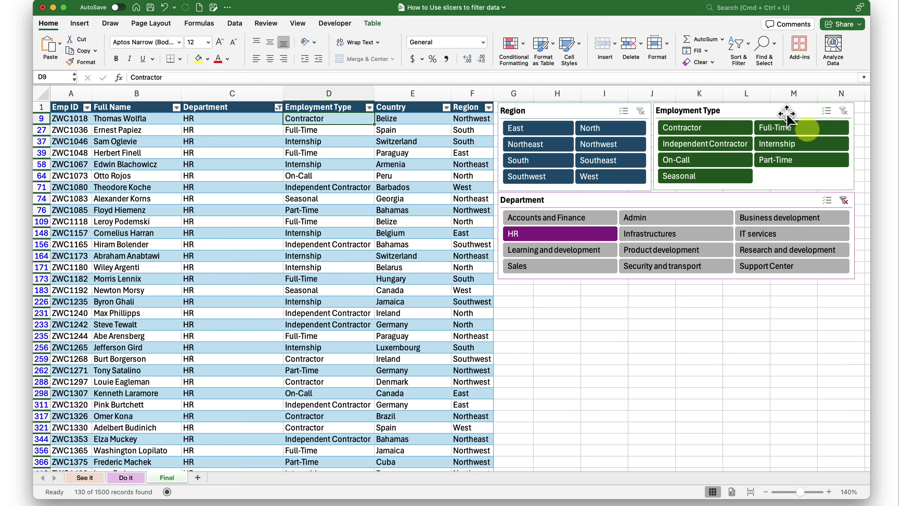
{"action": "left_click", "coordinate": [799, 127]}
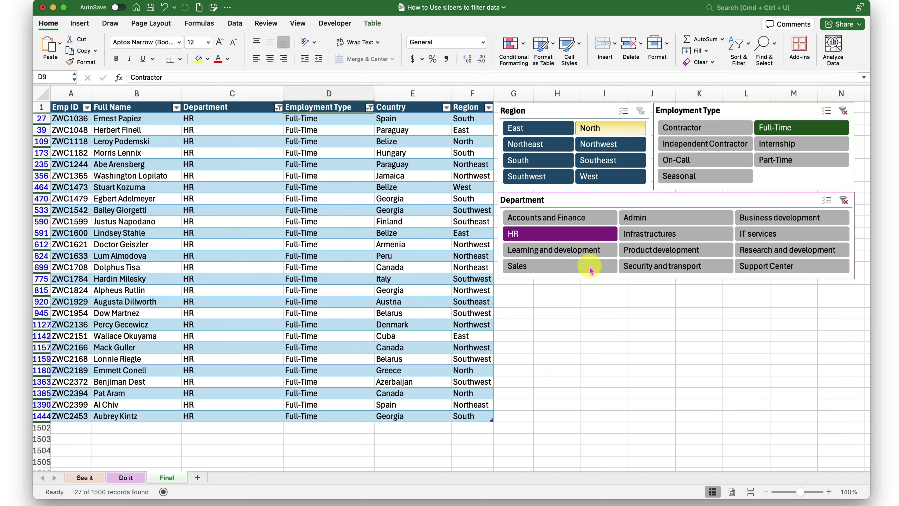
{"action": "left_click", "coordinate": [618, 143]}
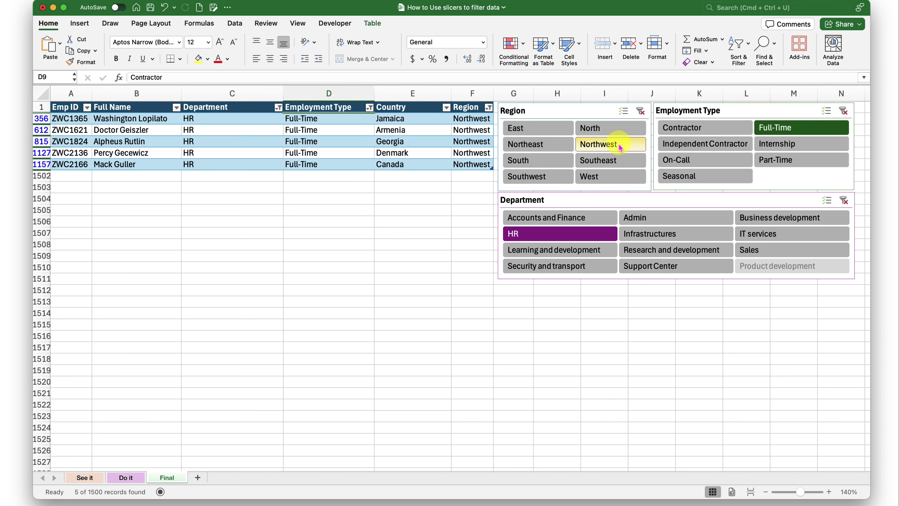
{"action": "left_click", "coordinate": [642, 111]}
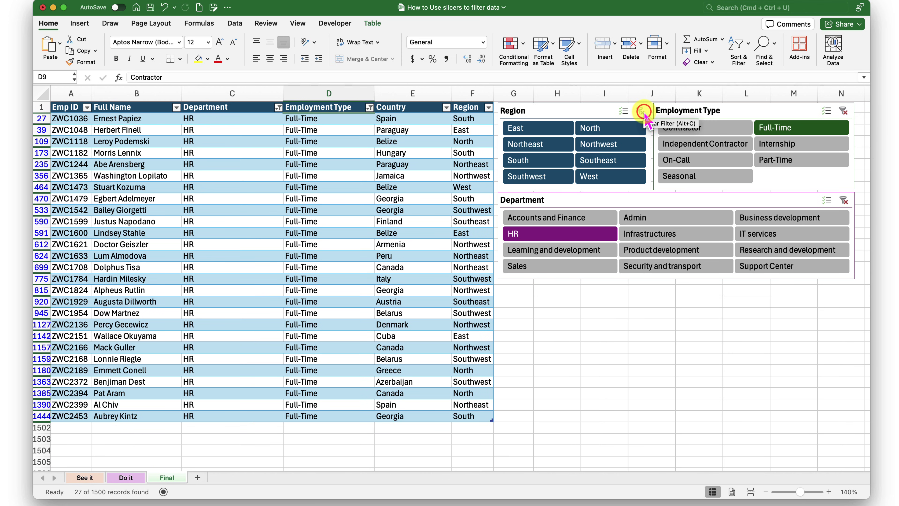
{"action": "left_click", "coordinate": [844, 112]}
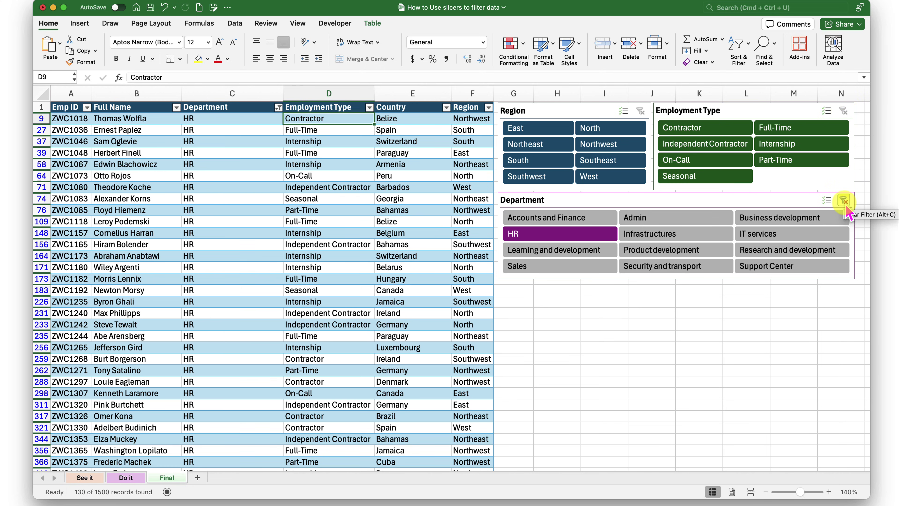
{"action": "left_click", "coordinate": [843, 201]}
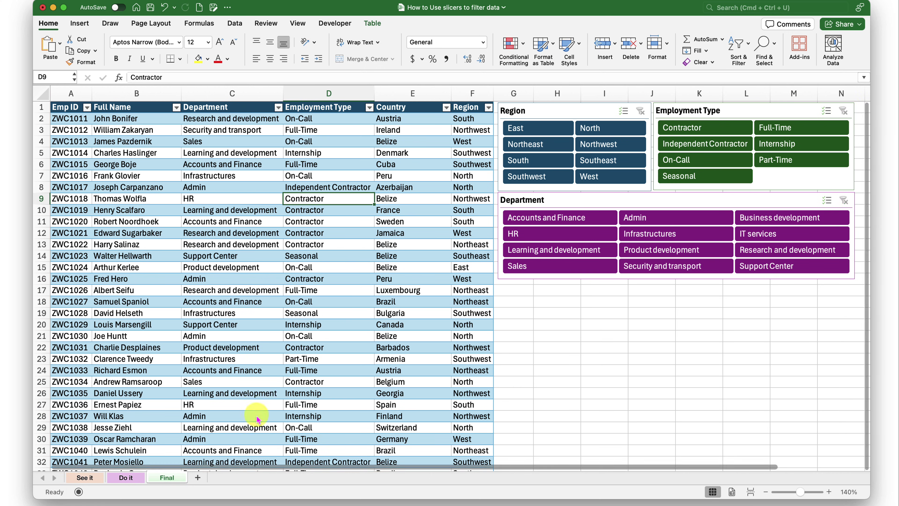
- On the See it sheet, format the A1:F1501 data as a medium green table with headers
{"action": "left_click", "coordinate": [84, 477]}
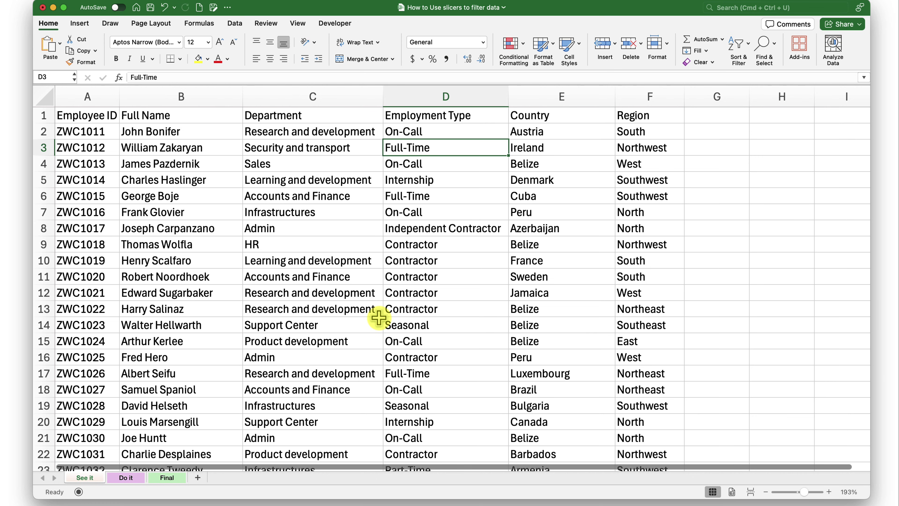
{"action": "left_click", "coordinate": [467, 181]}
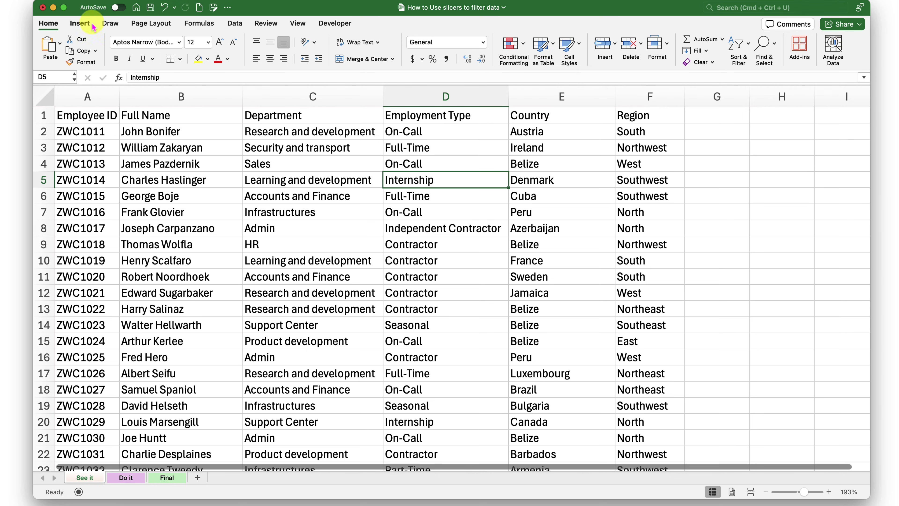
{"action": "left_click", "coordinate": [80, 24]}
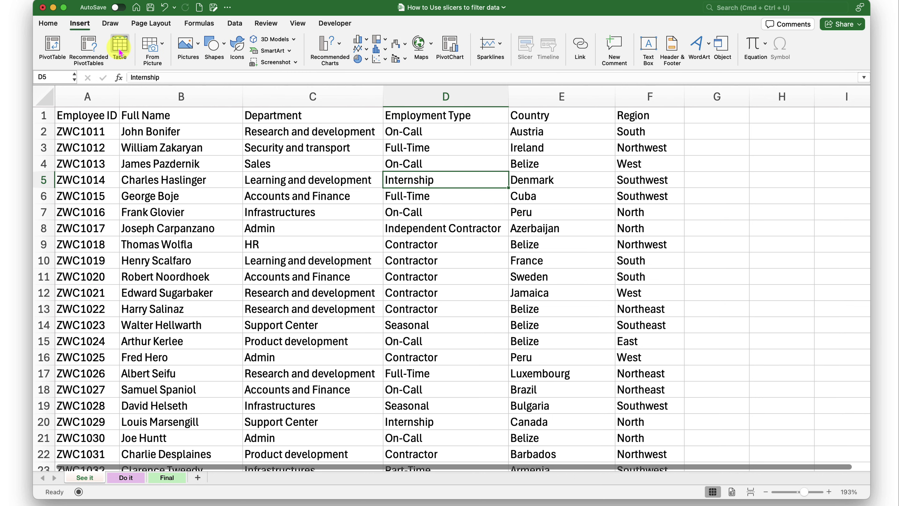
{"action": "left_click", "coordinate": [48, 23]}
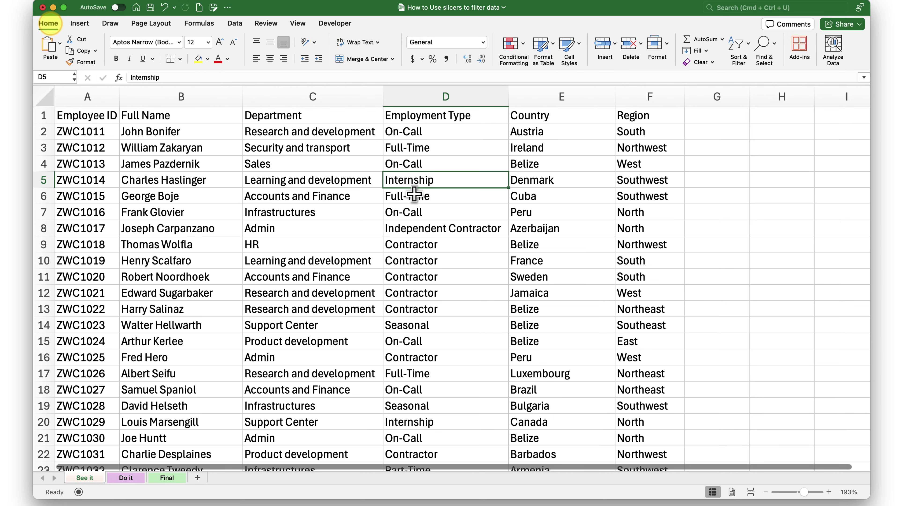
{"action": "left_click", "coordinate": [485, 131]}
{"action": "left_click", "coordinate": [547, 45]}
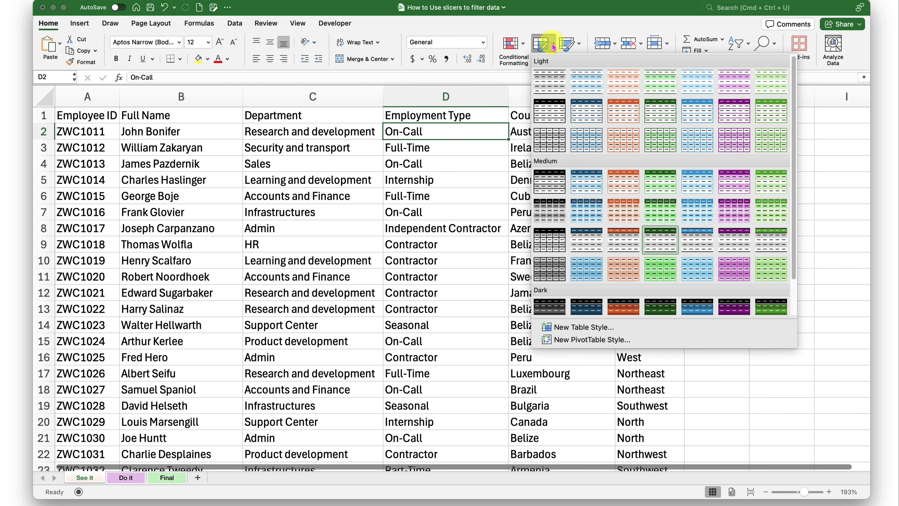
{"action": "left_click", "coordinate": [663, 213]}
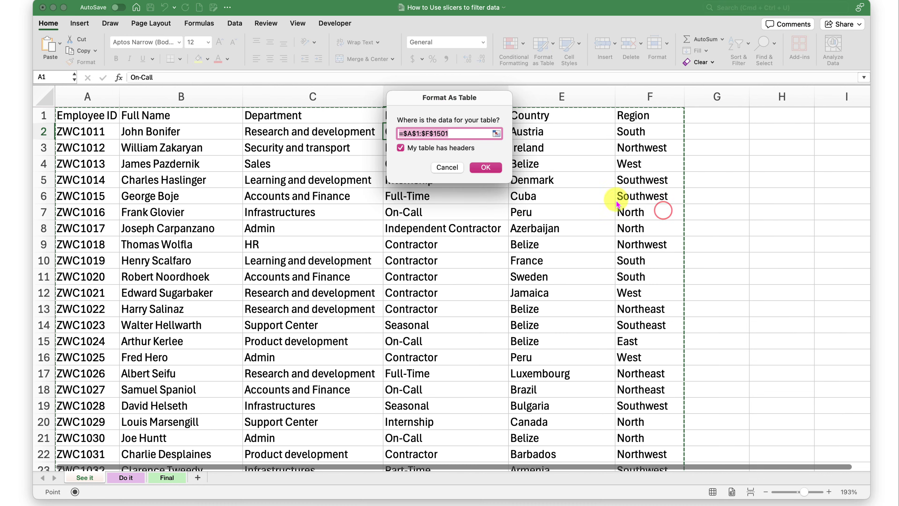
{"action": "left_click", "coordinate": [483, 173]}
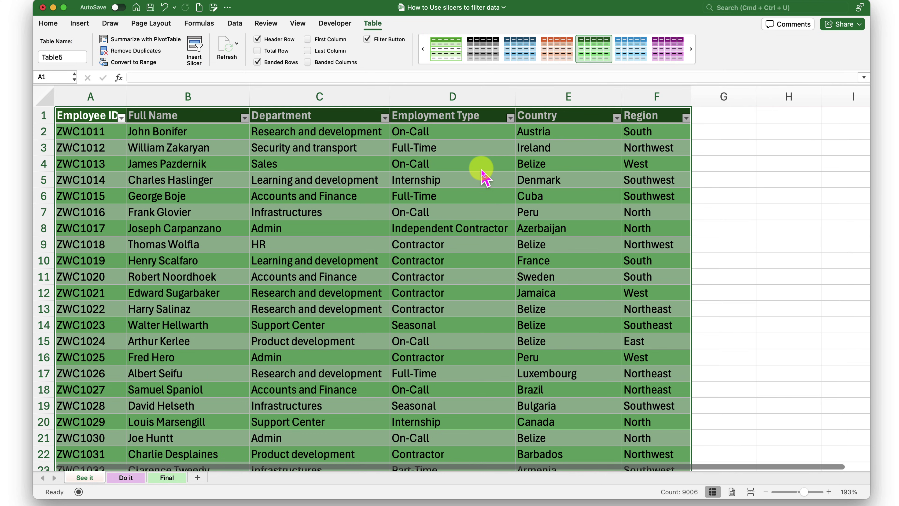
{"action": "left_click", "coordinate": [529, 186]}
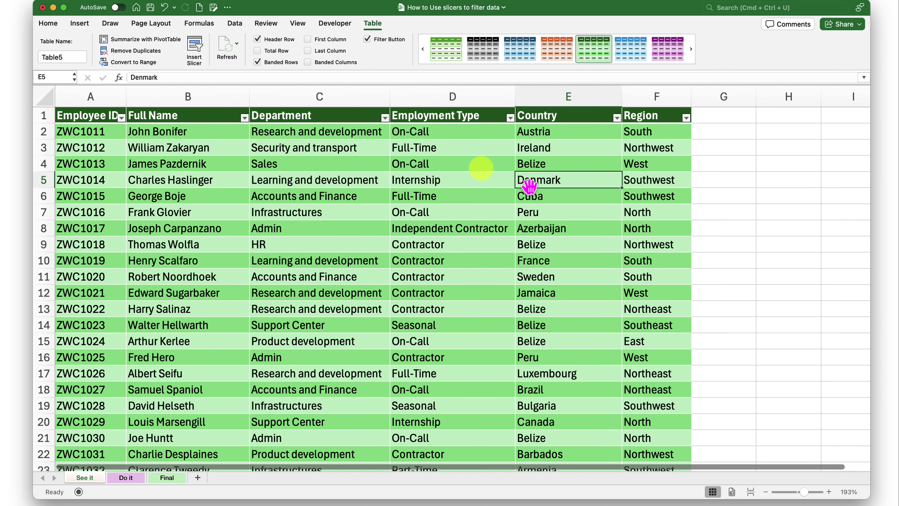
{"action": "key", "text": "Up"}
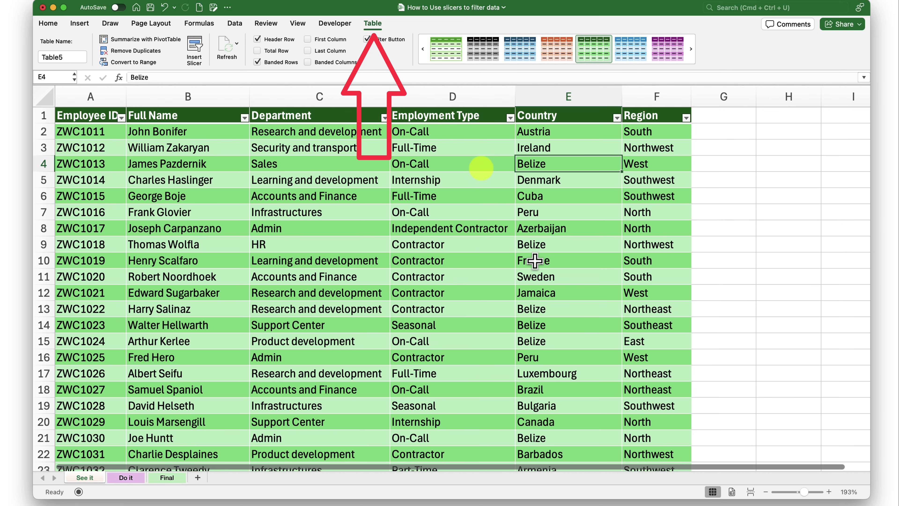
{"action": "left_click", "coordinate": [612, 200]}
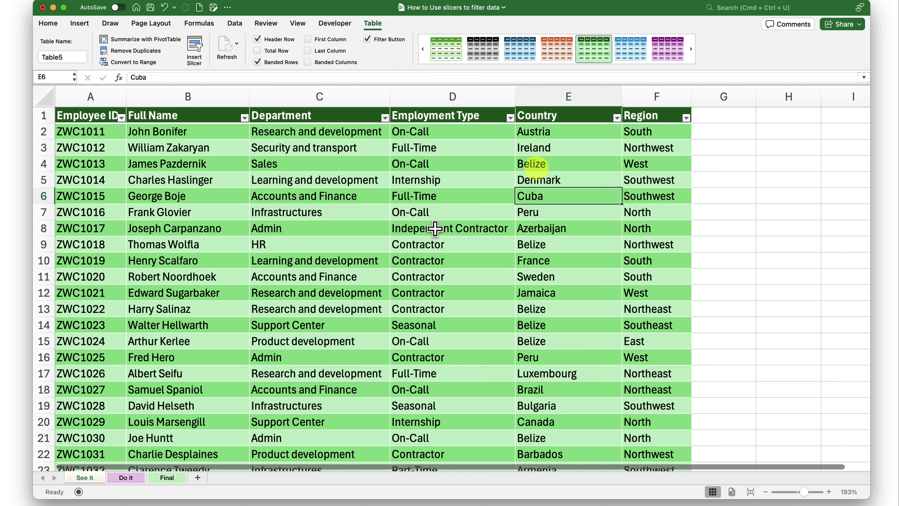
{"action": "left_click", "coordinate": [789, 167]}
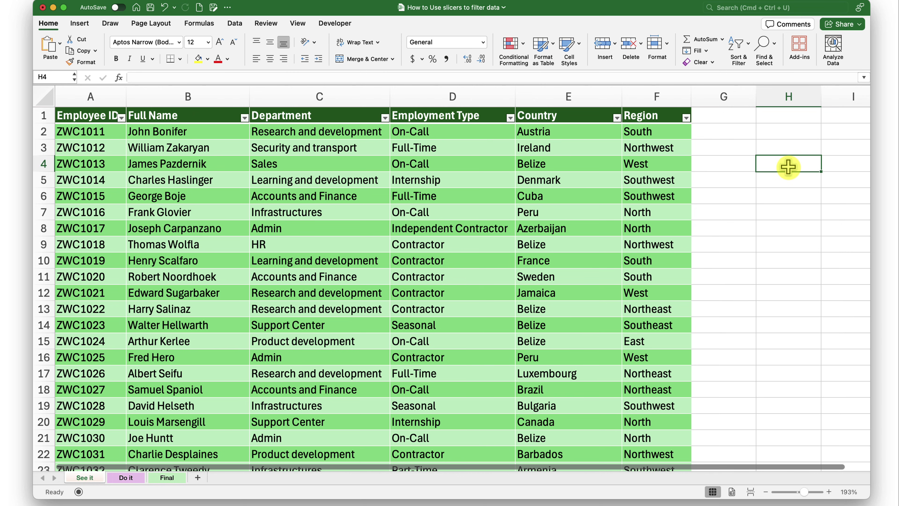
{"action": "left_click", "coordinate": [410, 206]}
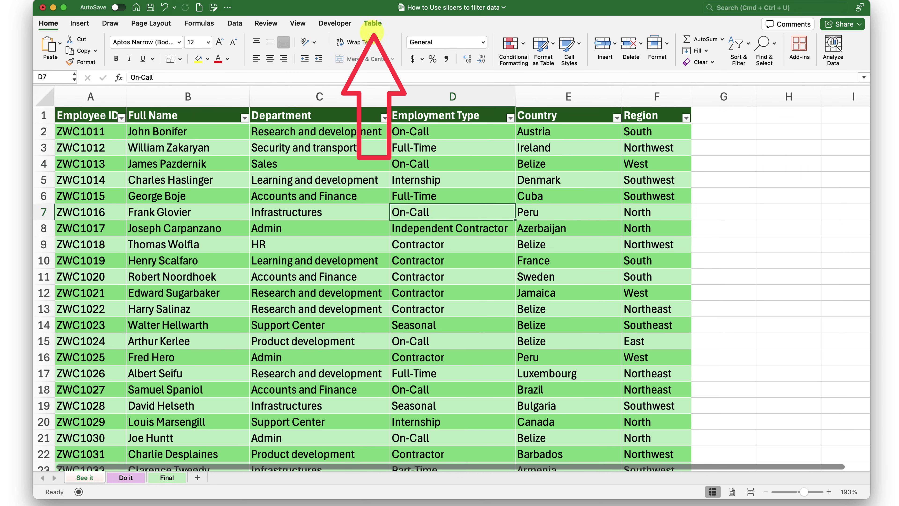
{"action": "left_click", "coordinate": [370, 24]}
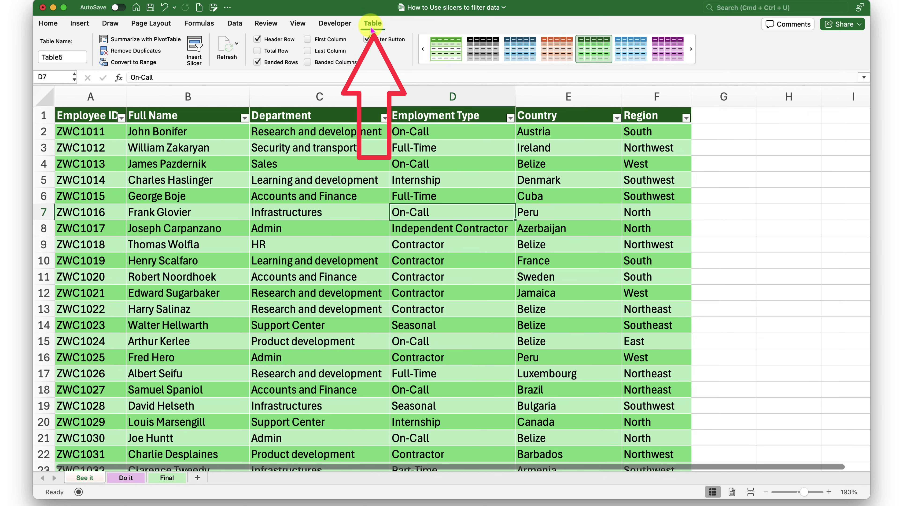
- Insert a Department slicer for the table and place it beside the table
{"action": "left_click", "coordinate": [194, 50]}
{"action": "left_click_drag", "start_coordinate": [447, 95], "coordinate": [570, 223]}
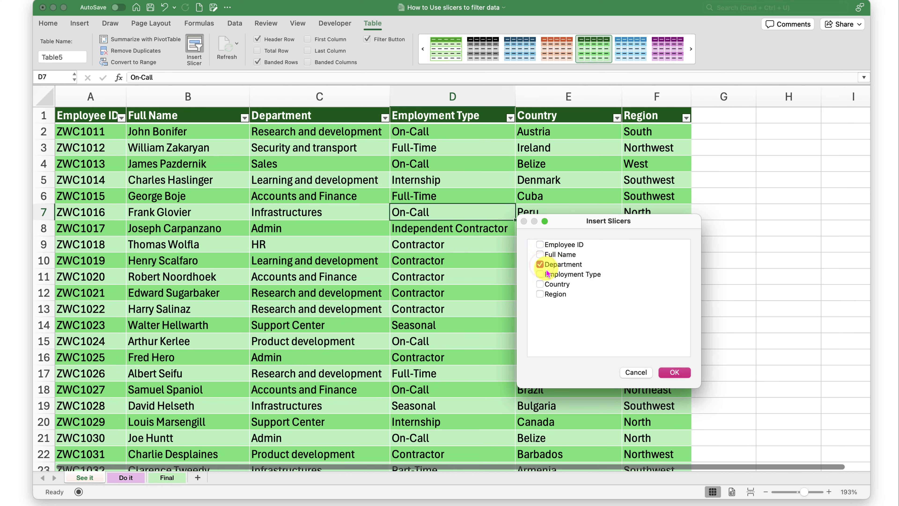
{"action": "left_click", "coordinate": [673, 372]}
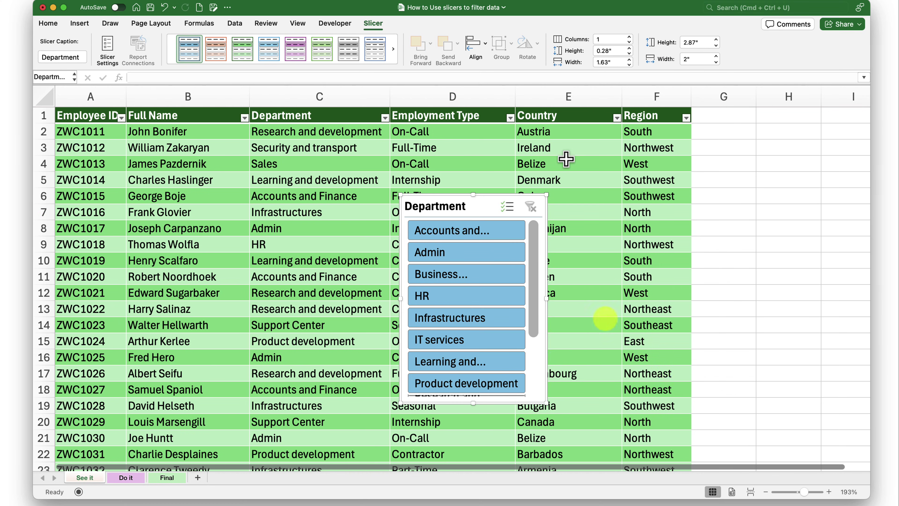
{"action": "left_click_drag", "start_coordinate": [501, 207], "coordinate": [758, 120]}
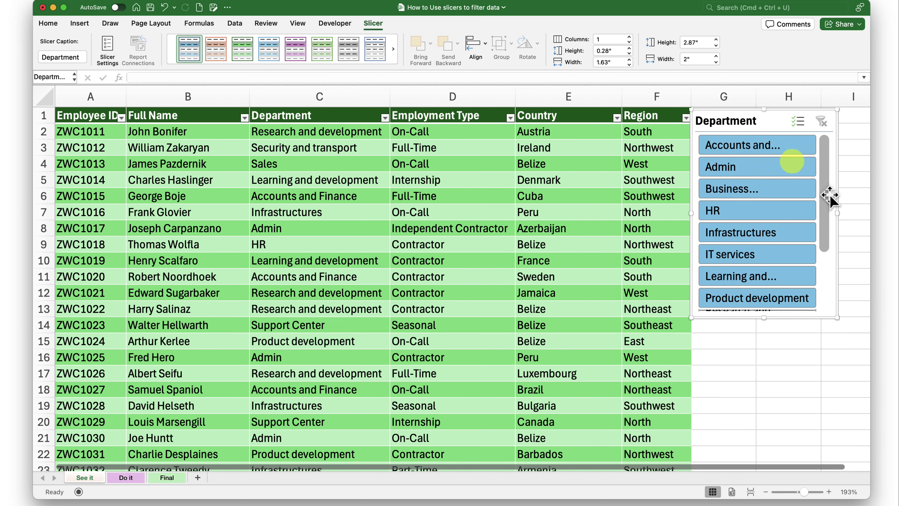
- Widen the Department slicer to about 2.95 inches so full department names show
{"action": "left_click_drag", "start_coordinate": [837, 213], "coordinate": [859, 213]}
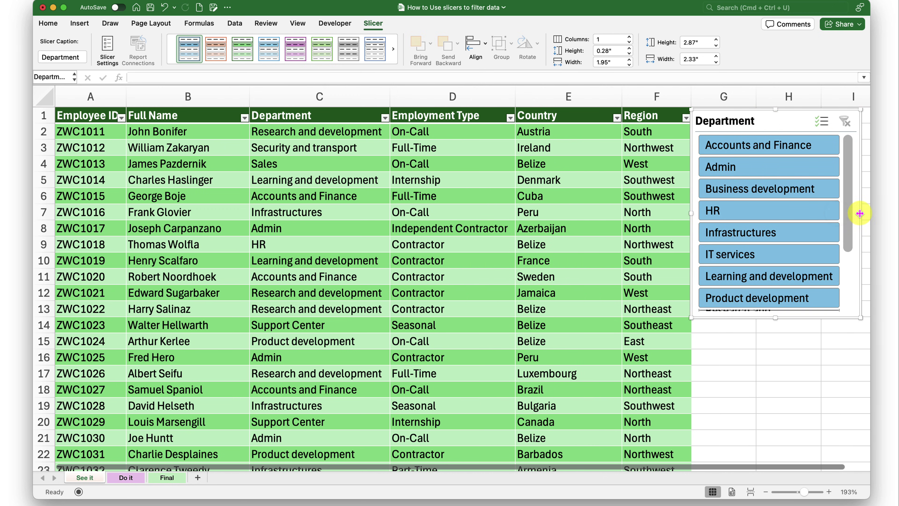
{"action": "scroll", "coordinate": [797, 252], "scroll_direction": "down", "scroll_amount": 5}
{"action": "scroll", "coordinate": [761, 250], "scroll_direction": "up", "scroll_amount": 5}
{"action": "scroll", "coordinate": [846, 173], "scroll_direction": "down", "scroll_amount": 4}
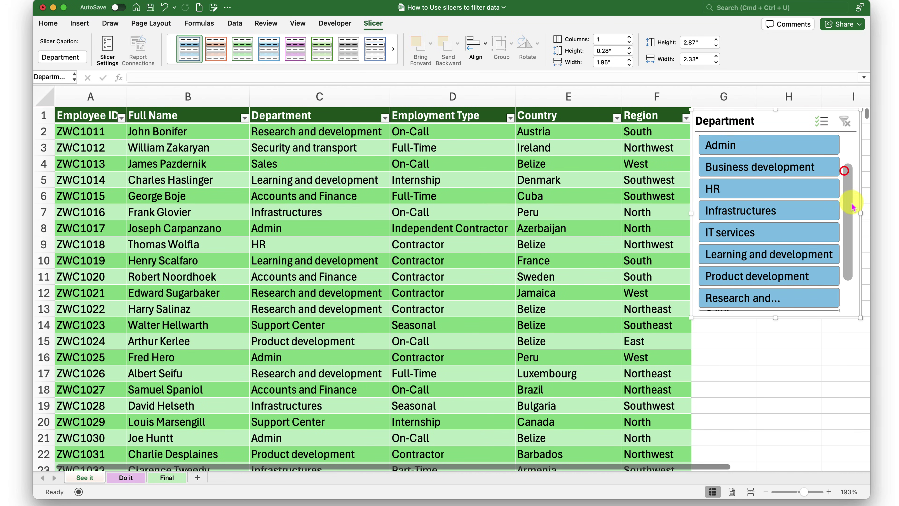
{"action": "scroll", "coordinate": [851, 254], "scroll_direction": "up", "scroll_amount": 4}
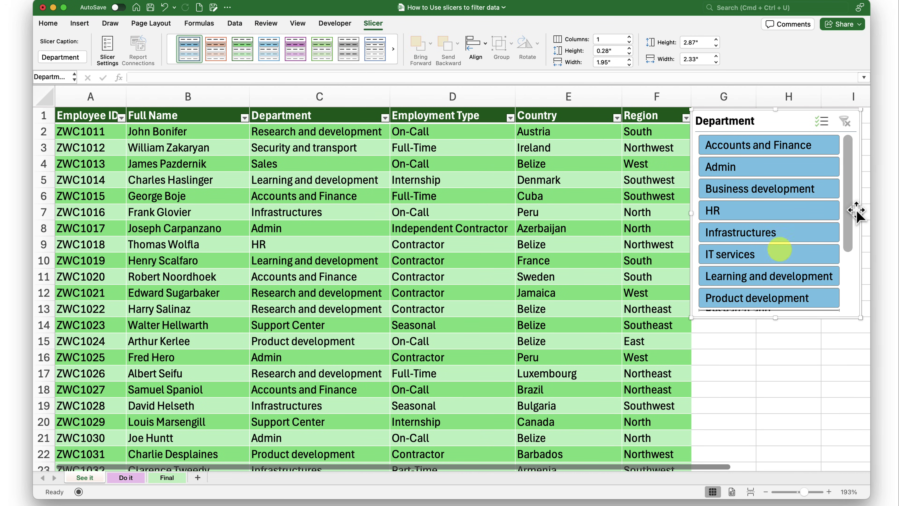
{"action": "scroll", "coordinate": [777, 258], "scroll_direction": "down", "scroll_amount": 3}
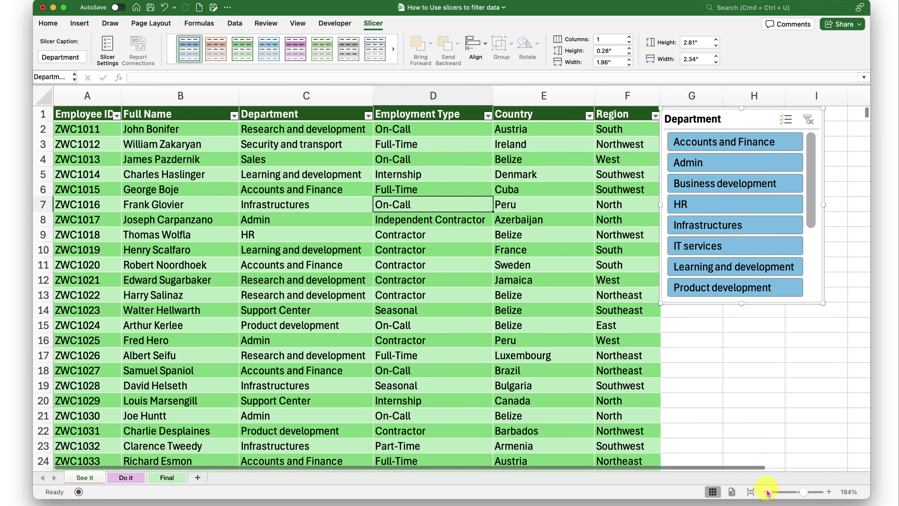
{"action": "left_click", "coordinate": [765, 491]}
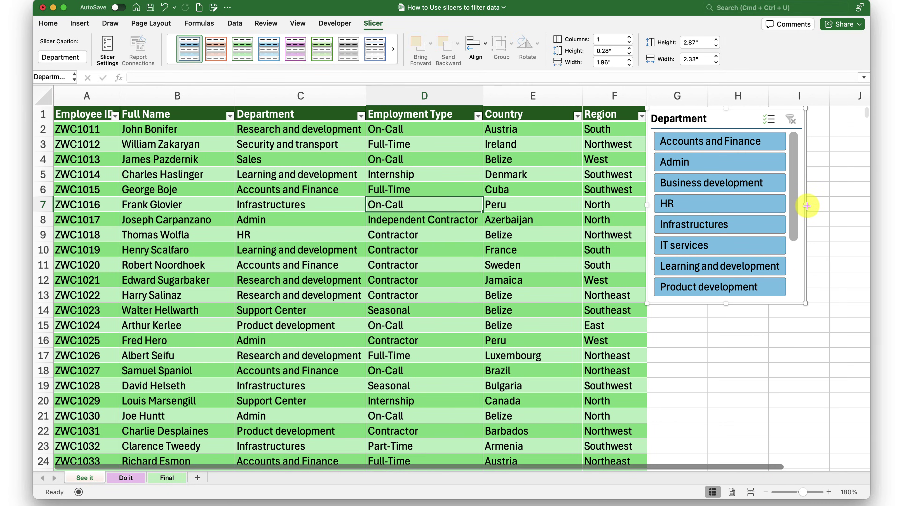
{"action": "left_click_drag", "start_coordinate": [805, 204], "coordinate": [834, 171]}
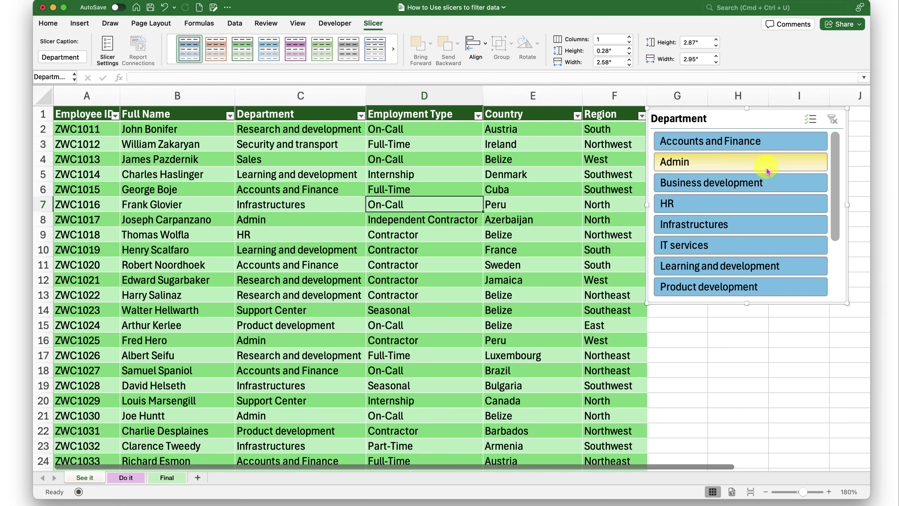
- Try Admin and HR, clear the filter, then filter to Infrastructures (119 of 1500 records)
{"action": "left_click", "coordinate": [749, 169]}
{"action": "scroll", "coordinate": [568, 249], "scroll_direction": "down", "scroll_amount": 12}
{"action": "scroll", "coordinate": [568, 249], "scroll_direction": "up", "scroll_amount": 12}
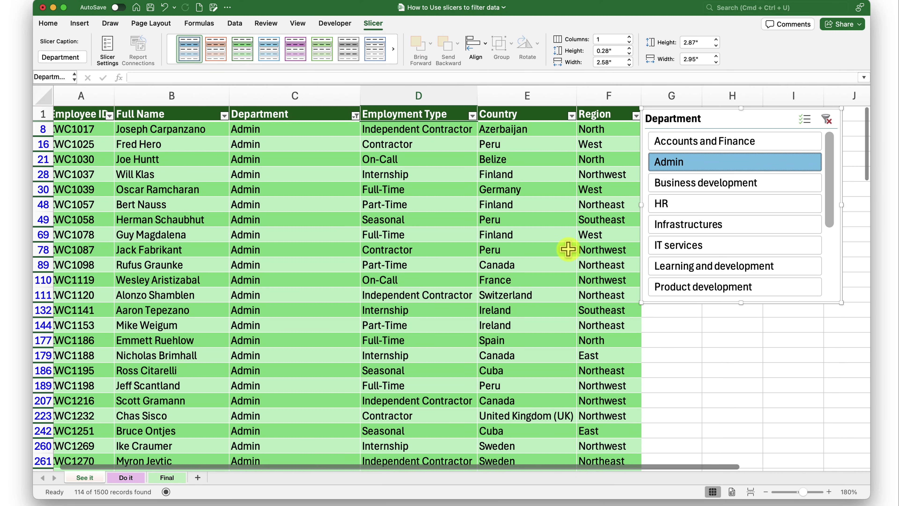
{"action": "left_click", "coordinate": [709, 203]}
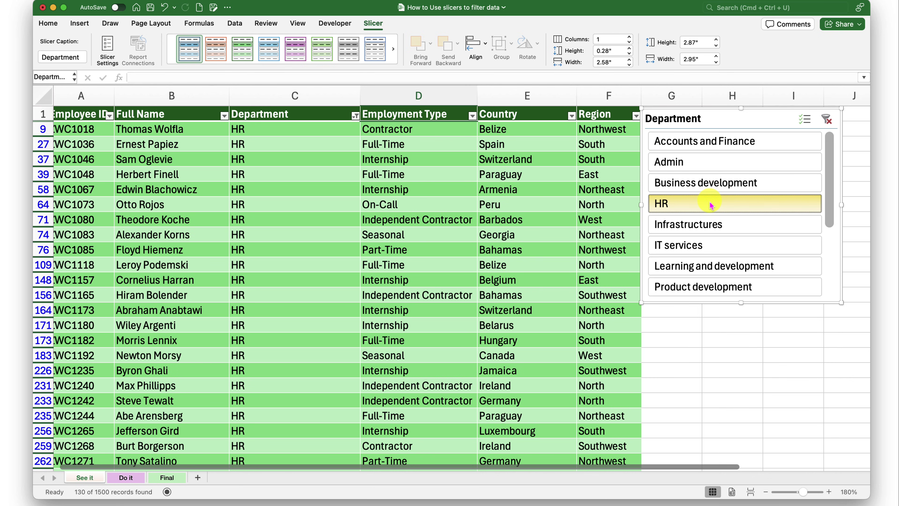
{"action": "left_click", "coordinate": [826, 122]}
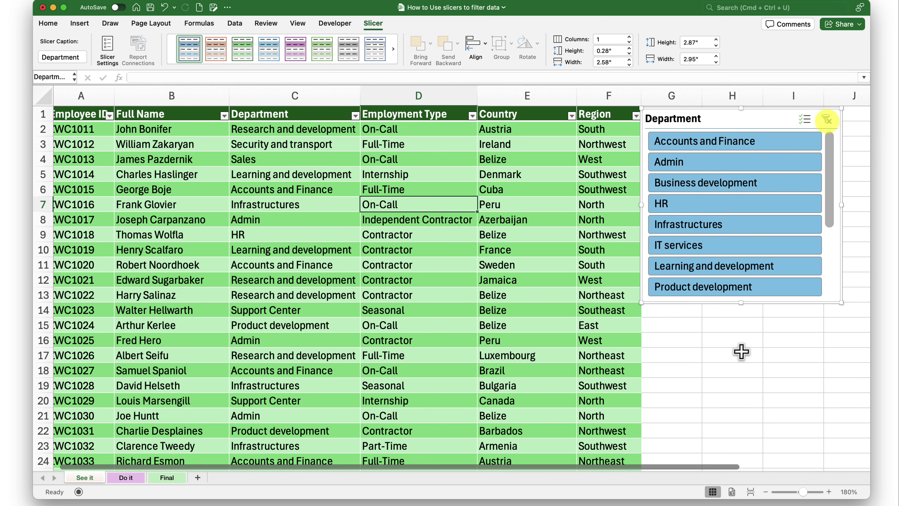
{"action": "left_click", "coordinate": [724, 183]}
{"action": "left_click", "coordinate": [724, 226]}
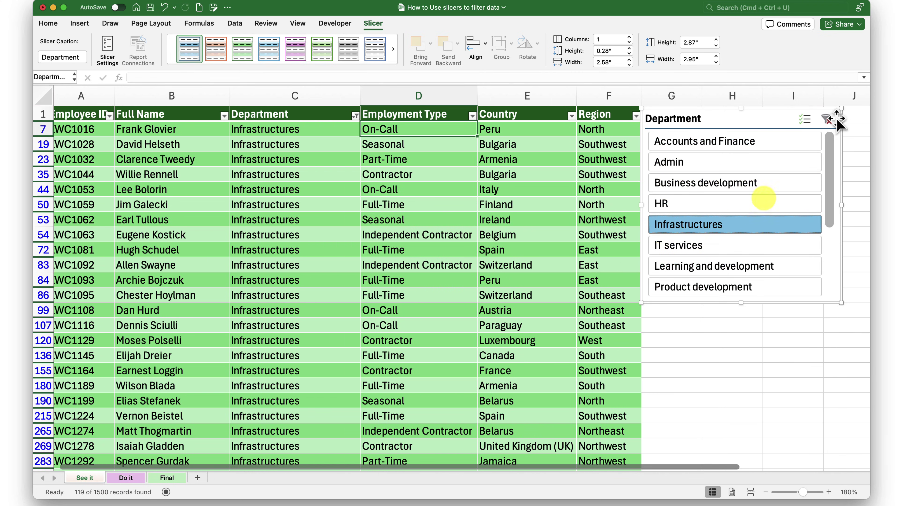
- Clear the Department filter, turn on Multi-Select and test filtering to Admin
{"action": "left_click", "coordinate": [827, 119]}
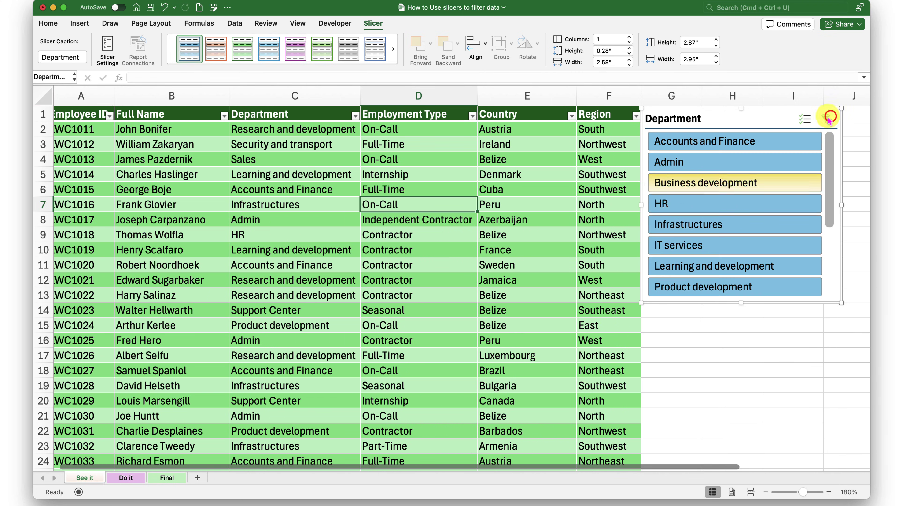
{"action": "left_click", "coordinate": [804, 119]}
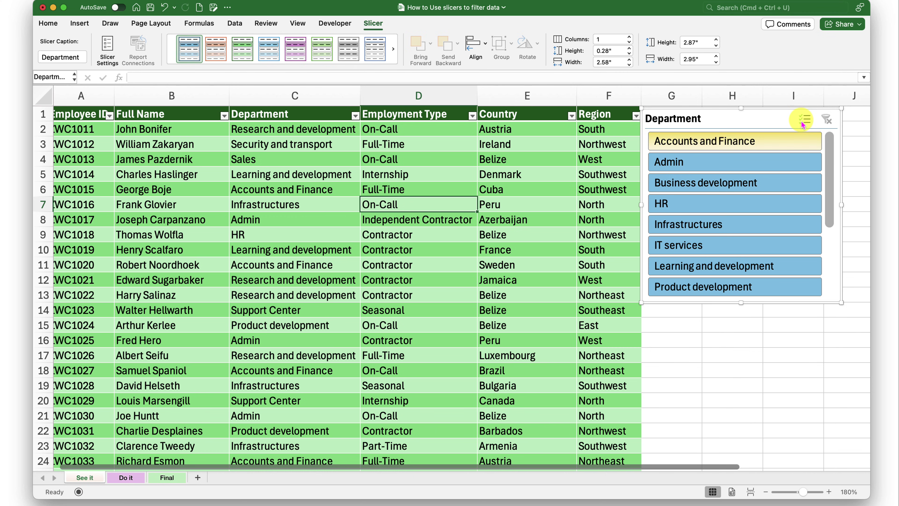
{"action": "left_click", "coordinate": [772, 164]}
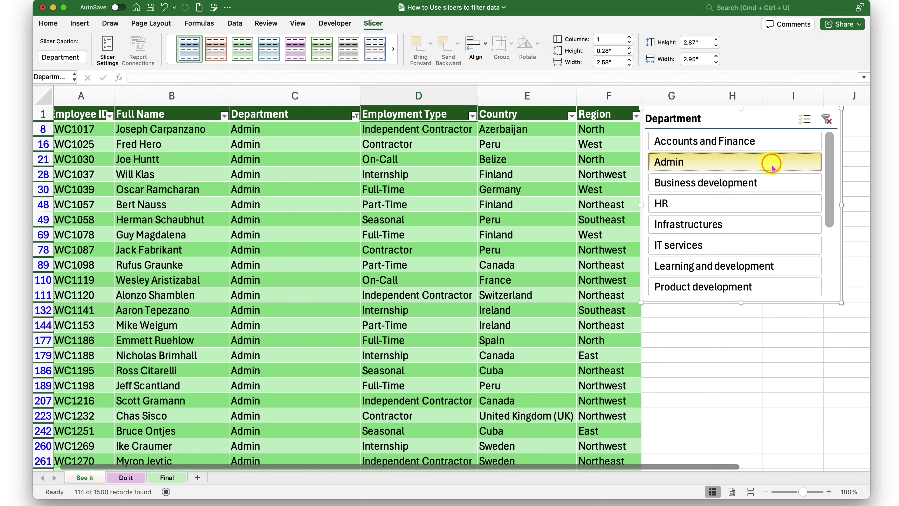
{"action": "left_click", "coordinate": [805, 120]}
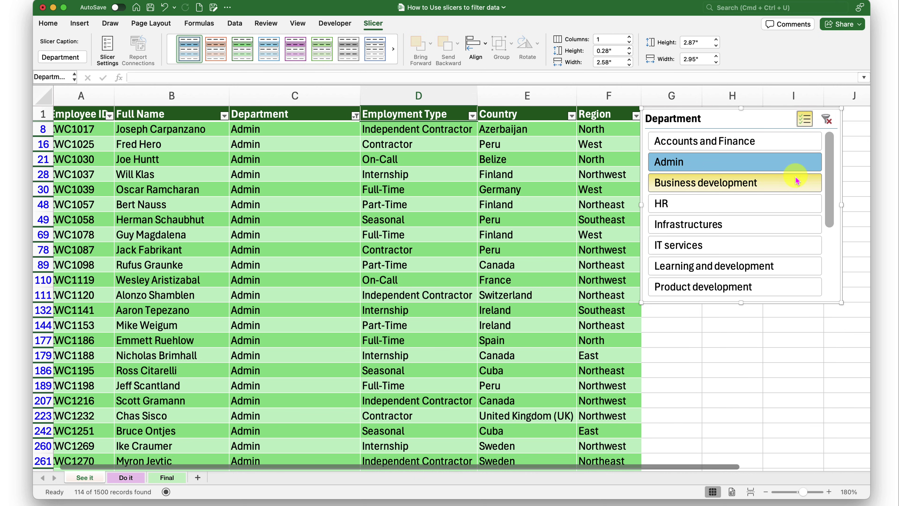
{"action": "left_click", "coordinate": [825, 121]}
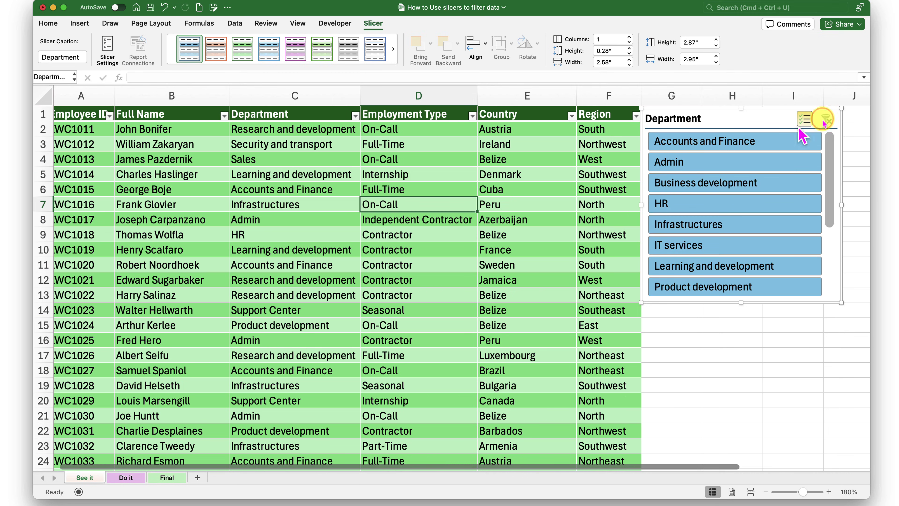
- Exclude Admin, HR and IT services from the table, then clear the filter
{"action": "left_click", "coordinate": [770, 161]}
{"action": "left_click", "coordinate": [773, 199]}
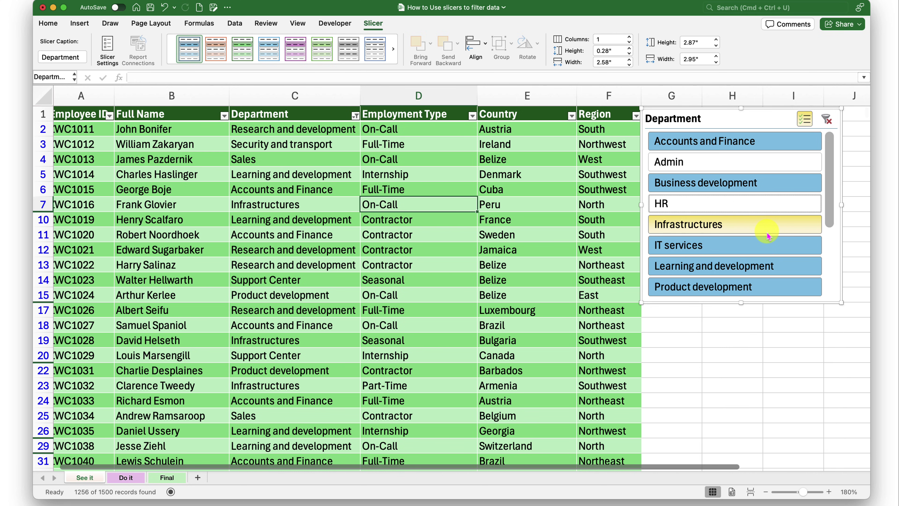
{"action": "left_click", "coordinate": [751, 248]}
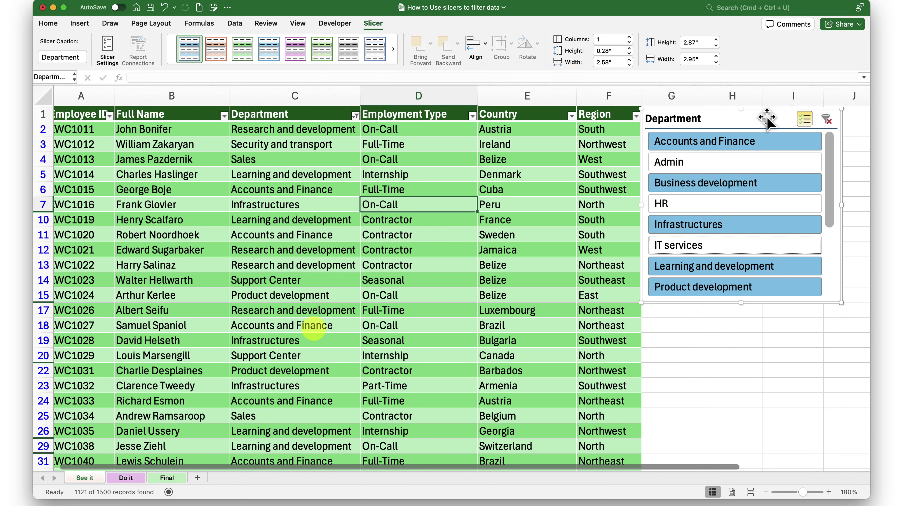
{"action": "left_click", "coordinate": [829, 117]}
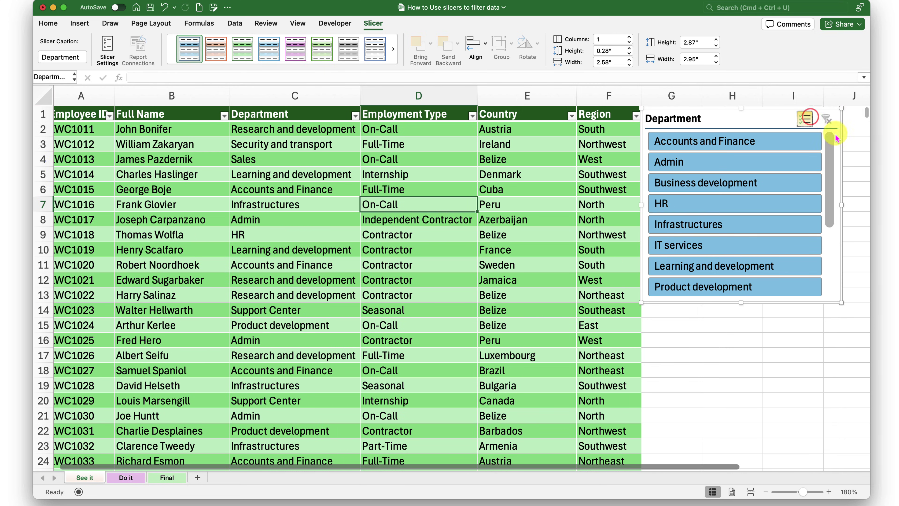
- Multi-select Admin, Infrastructures, IT services and Product development, then clear the filter
{"action": "left_click", "coordinate": [852, 144]}
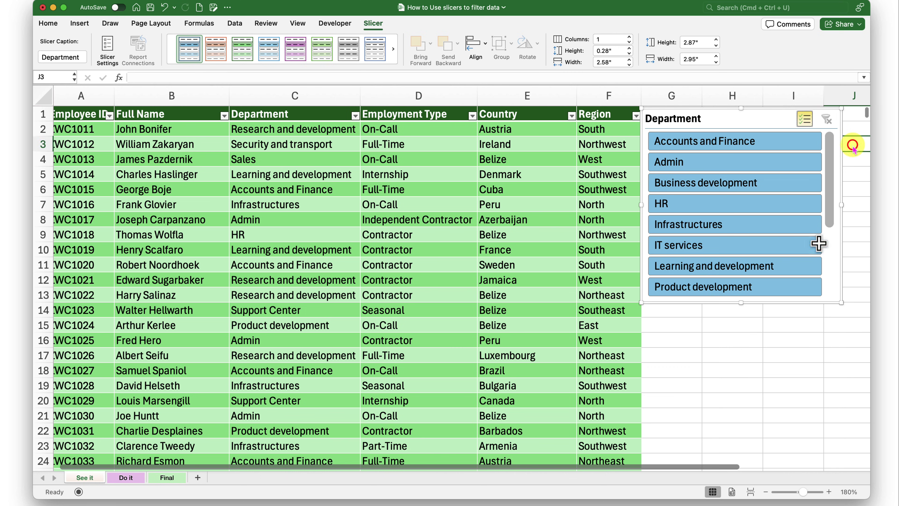
{"action": "left_click", "coordinate": [804, 160]}
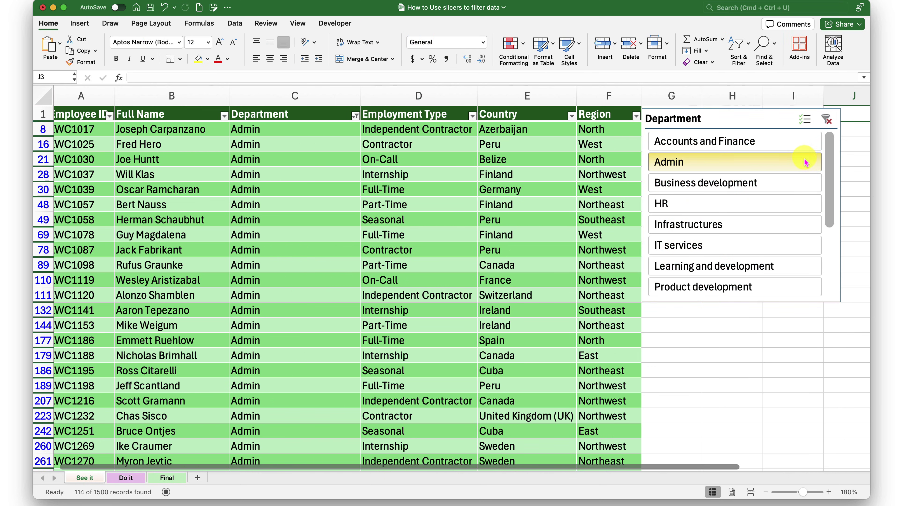
{"action": "left_click", "coordinate": [806, 119]}
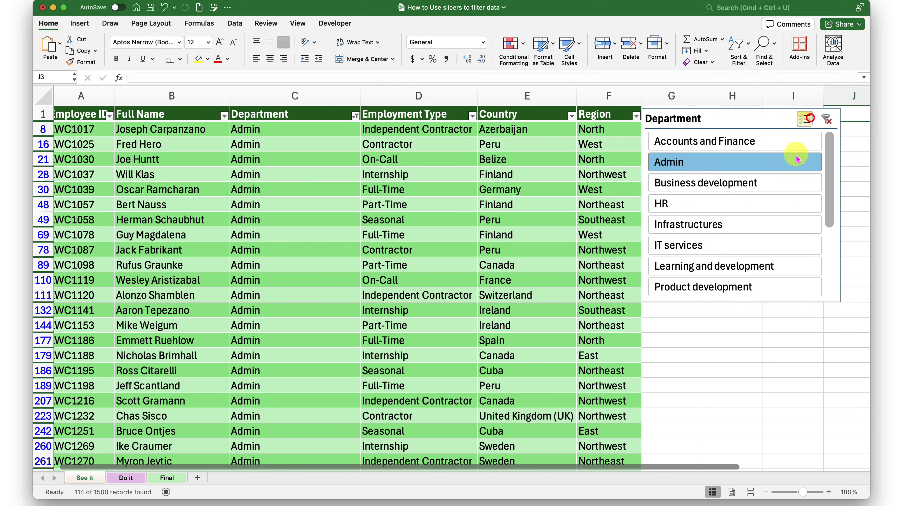
{"action": "left_click", "coordinate": [765, 231]}
{"action": "left_click", "coordinate": [762, 248]}
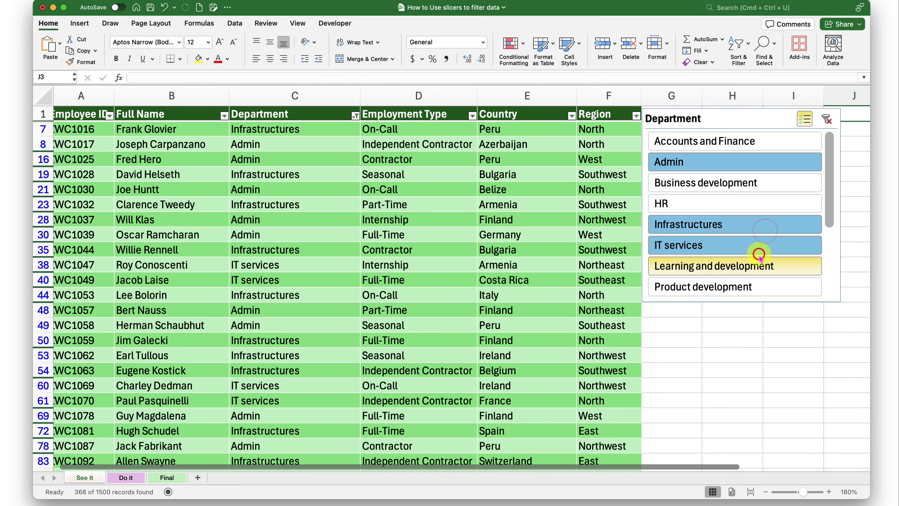
{"action": "left_click", "coordinate": [755, 286]}
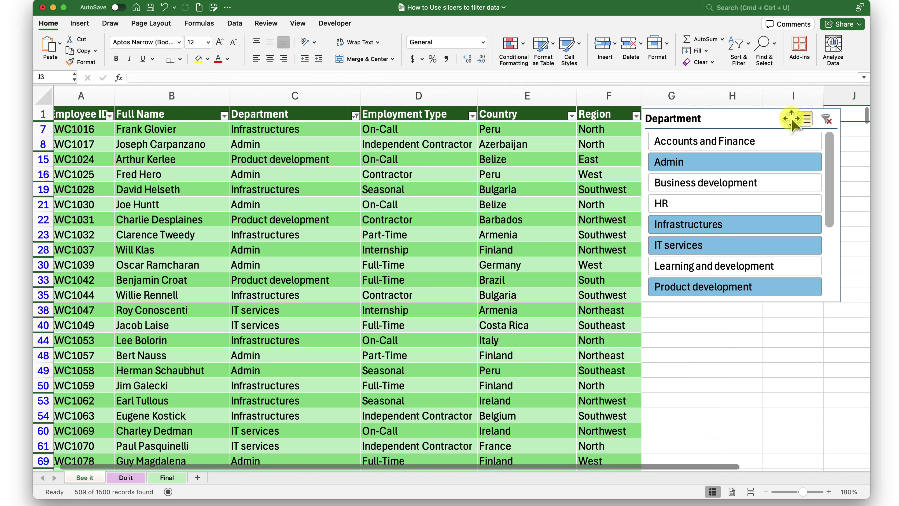
{"action": "left_click", "coordinate": [826, 119]}
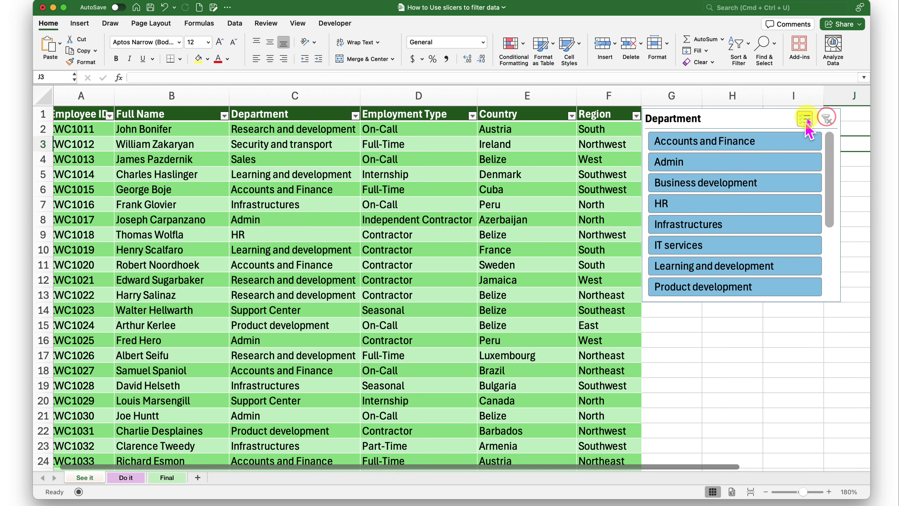
- Turn Multi-Select off and return to the See it sheet, zoomed out
{"action": "left_click", "coordinate": [806, 119]}
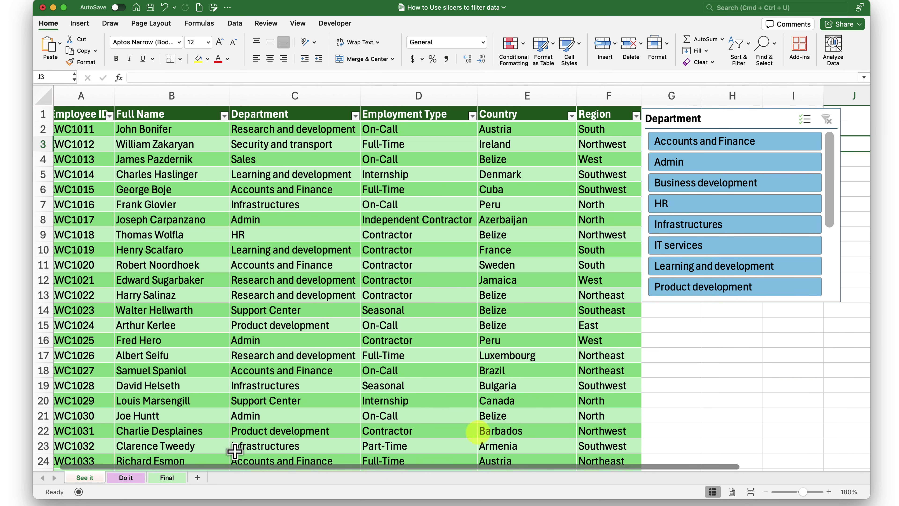
{"action": "left_click", "coordinate": [164, 478]}
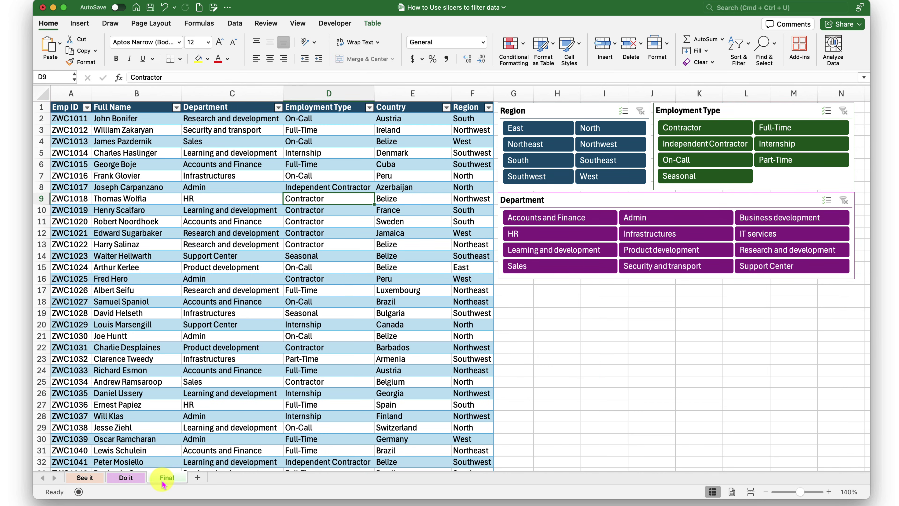
{"action": "left_click", "coordinate": [87, 478]}
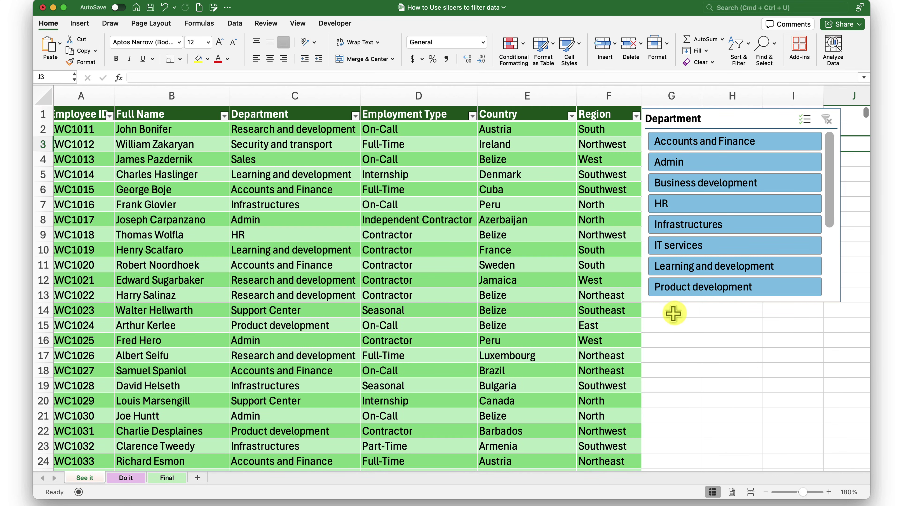
{"action": "left_click", "coordinate": [765, 491]}
{"action": "left_click", "coordinate": [765, 491]}
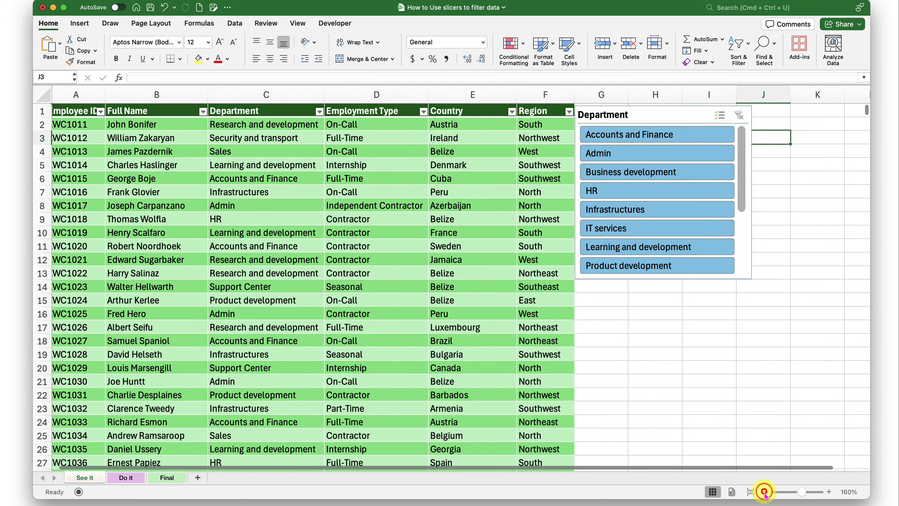
- Zoom to 150% and select the Department slicer with its Slicer options showing
{"action": "left_click", "coordinate": [765, 491]}
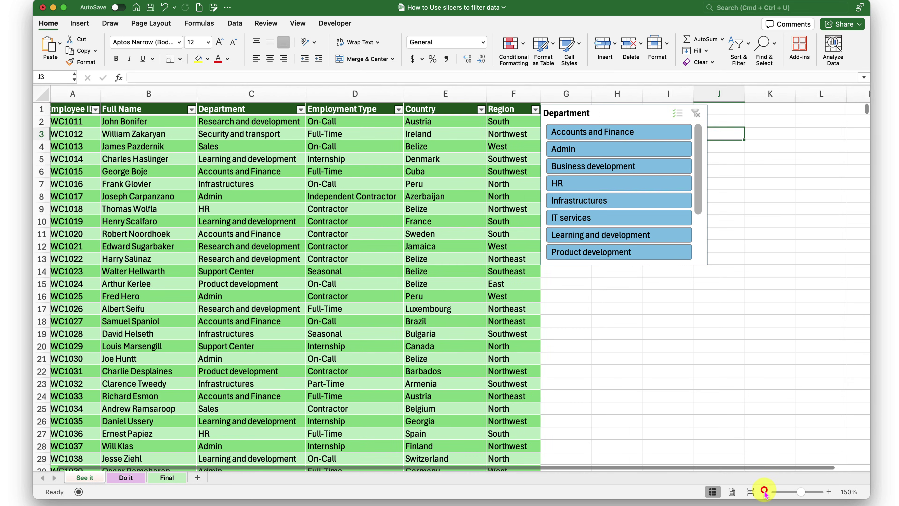
{"action": "left_click", "coordinate": [704, 233]}
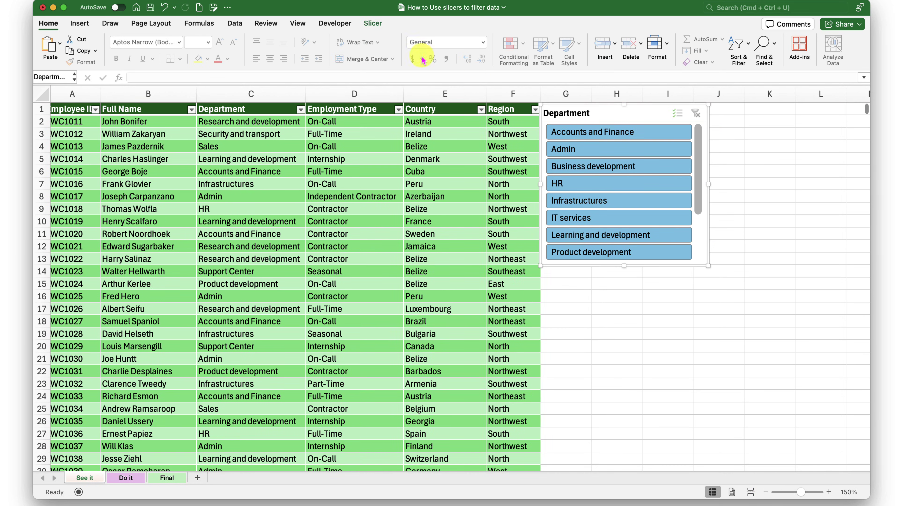
{"action": "left_click", "coordinate": [371, 24]}
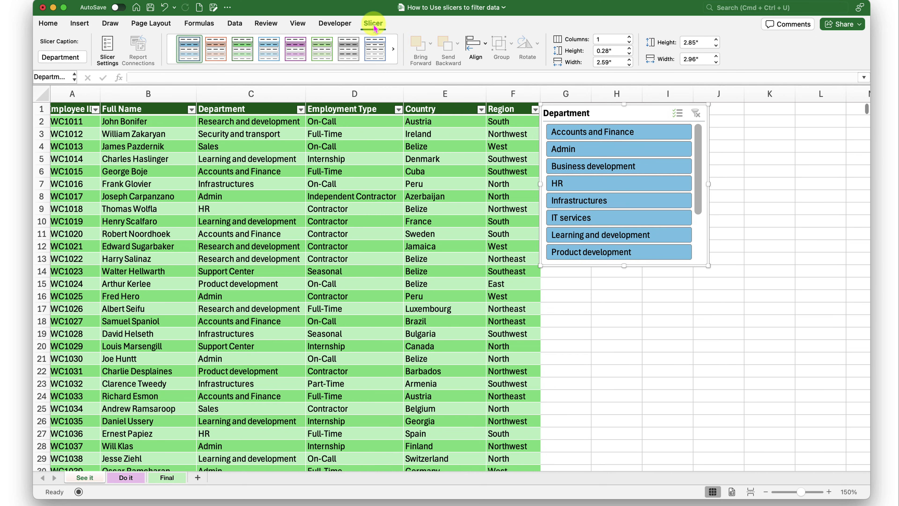
{"action": "left_click", "coordinate": [617, 331]}
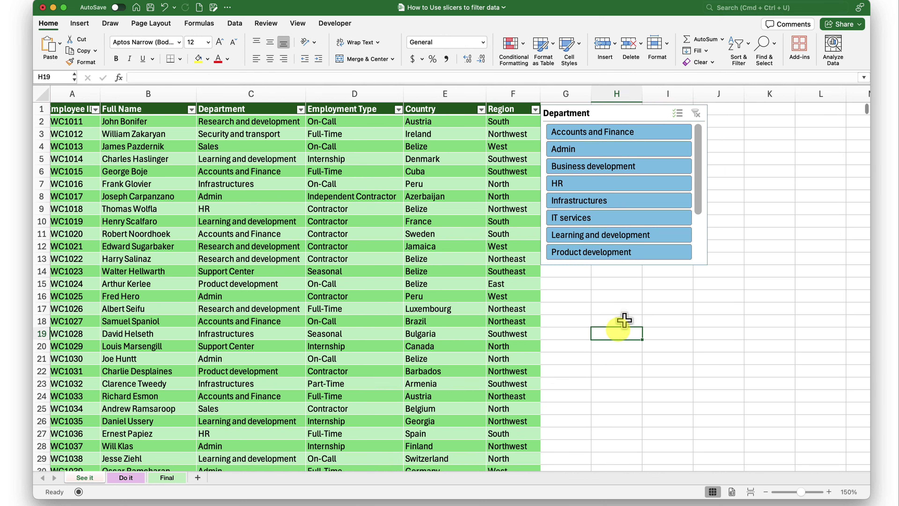
{"action": "left_click", "coordinate": [623, 114]}
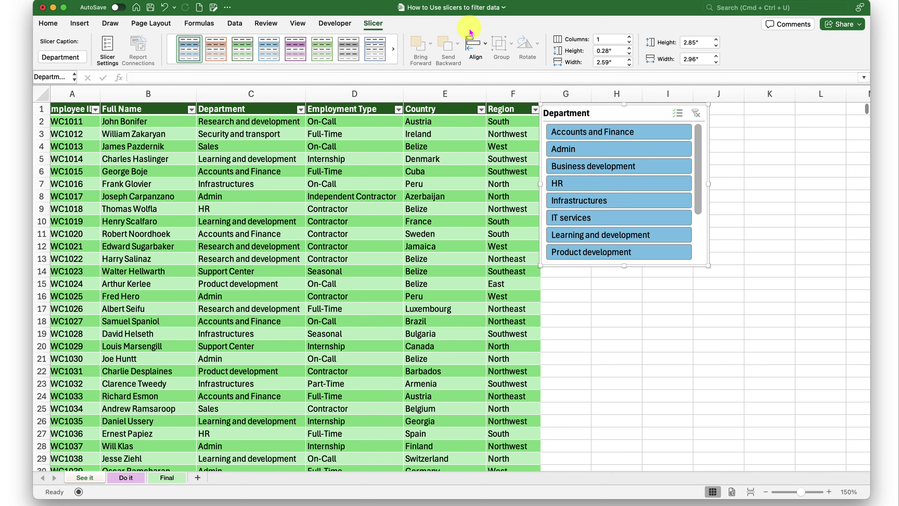
- Try 2 and 3 columns and widen the slicer so full department names show
{"action": "left_click", "coordinate": [630, 36]}
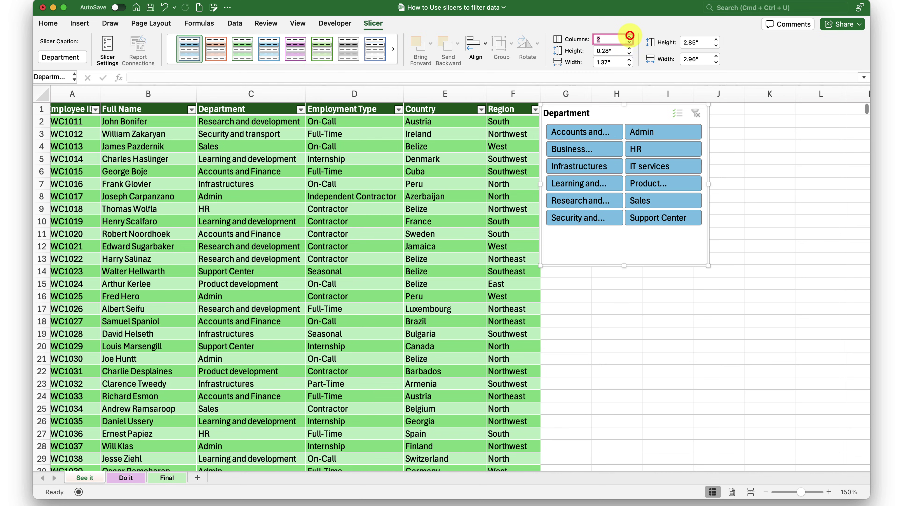
{"action": "left_click", "coordinate": [629, 37]}
{"action": "left_click_drag", "start_coordinate": [707, 184], "coordinate": [840, 183]}
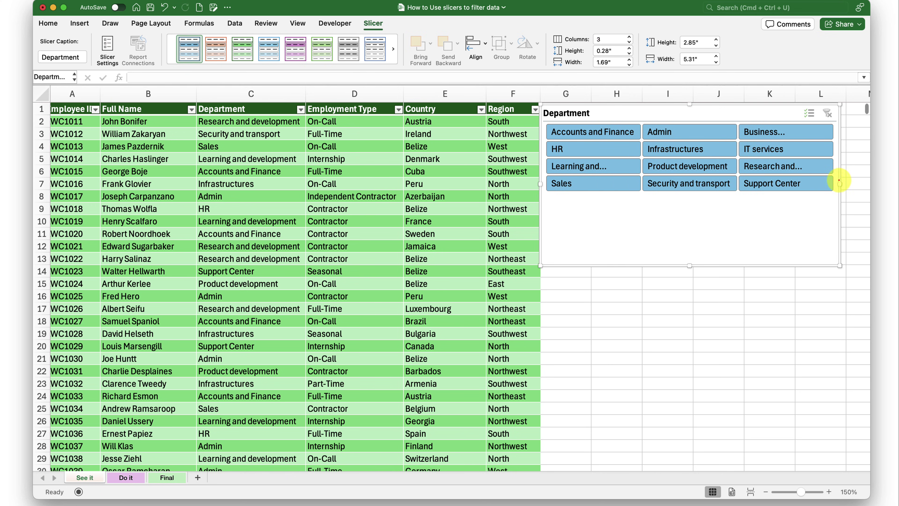
{"action": "left_click_drag", "start_coordinate": [839, 181], "coordinate": [866, 183]}
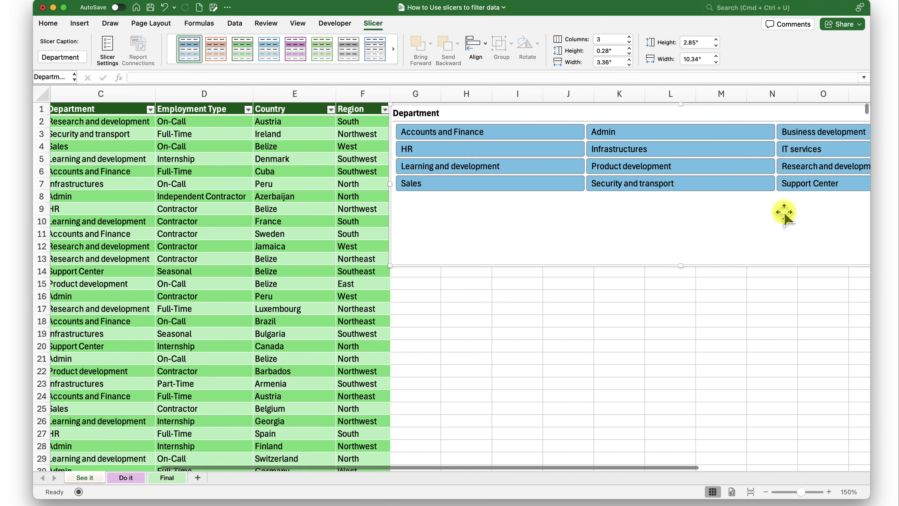
- Set the Department slicer to 2 columns and narrow it to about 4.96 inches wide
{"action": "scroll", "coordinate": [784, 213], "scroll_direction": "right", "scroll_amount": 10}
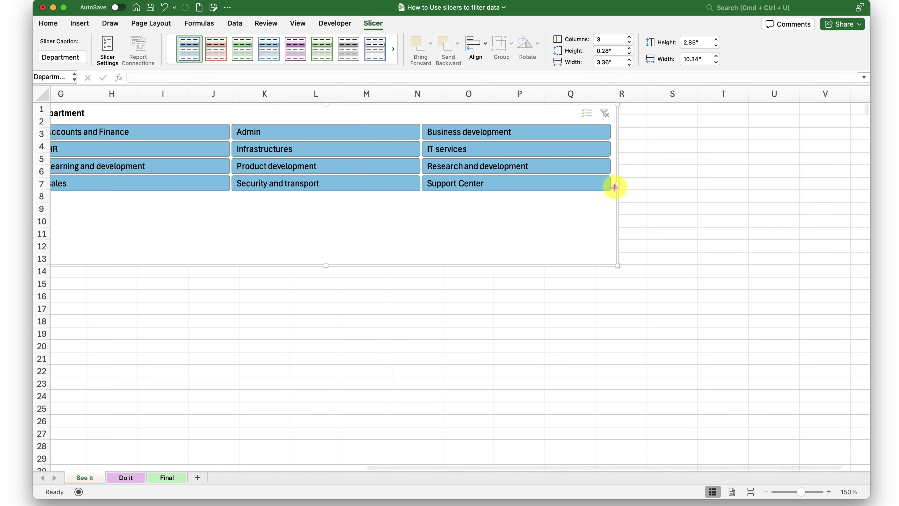
{"action": "left_click_drag", "start_coordinate": [614, 187], "coordinate": [445, 191]}
{"action": "scroll", "coordinate": [407, 225], "scroll_direction": "left", "scroll_amount": 6}
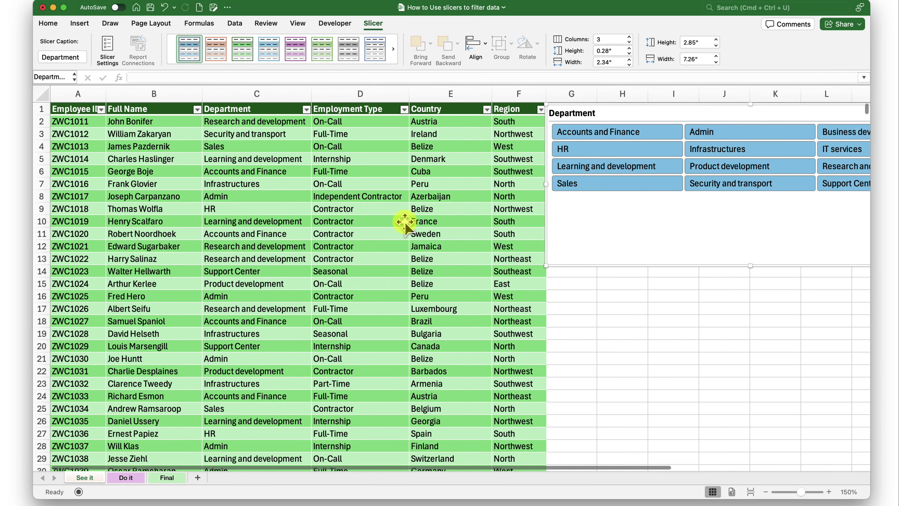
{"action": "scroll", "coordinate": [405, 222], "scroll_direction": "right", "scroll_amount": 2}
{"action": "scroll", "coordinate": [665, 225], "scroll_direction": "right", "scroll_amount": 8}
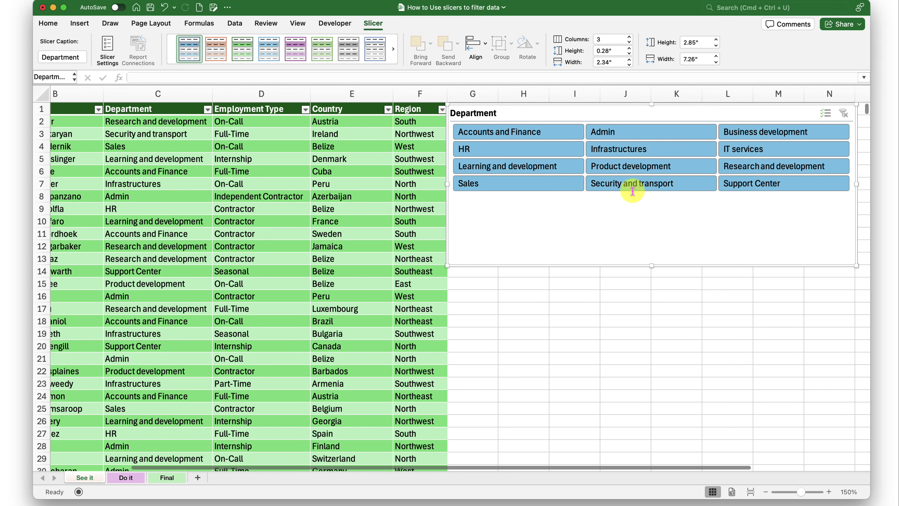
{"action": "left_click", "coordinate": [628, 42]}
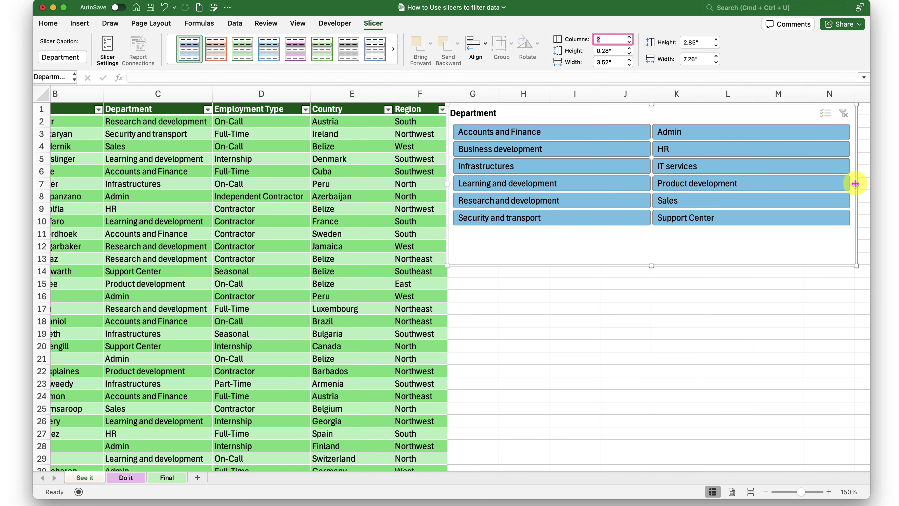
{"action": "left_click_drag", "start_coordinate": [856, 183], "coordinate": [726, 183]}
- Insert a Country slicer for the employee table
{"action": "left_click", "coordinate": [562, 332]}
{"action": "scroll", "coordinate": [485, 321], "scroll_direction": "left", "scroll_amount": 2}
{"action": "scroll", "coordinate": [514, 321], "scroll_direction": "right", "scroll_amount": 1}
{"action": "scroll", "coordinate": [514, 321], "scroll_direction": "left", "scroll_amount": 1}
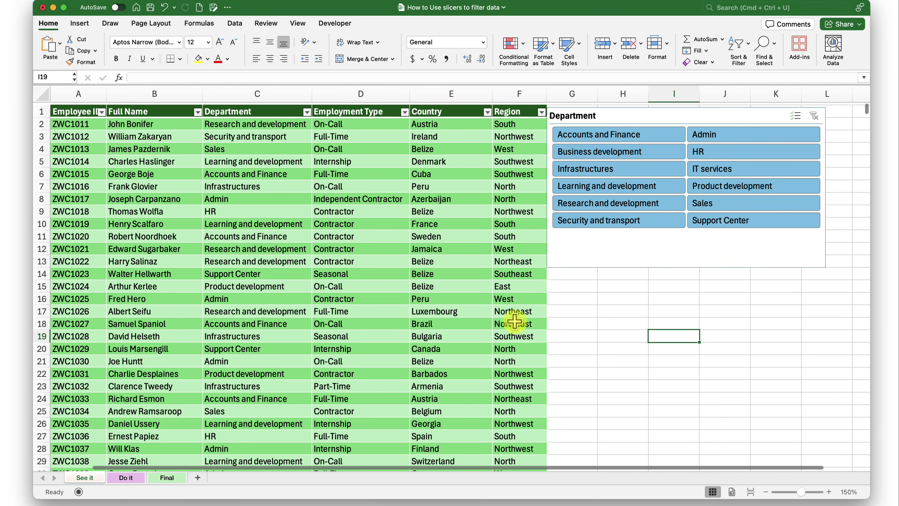
{"action": "left_click", "coordinate": [438, 267]}
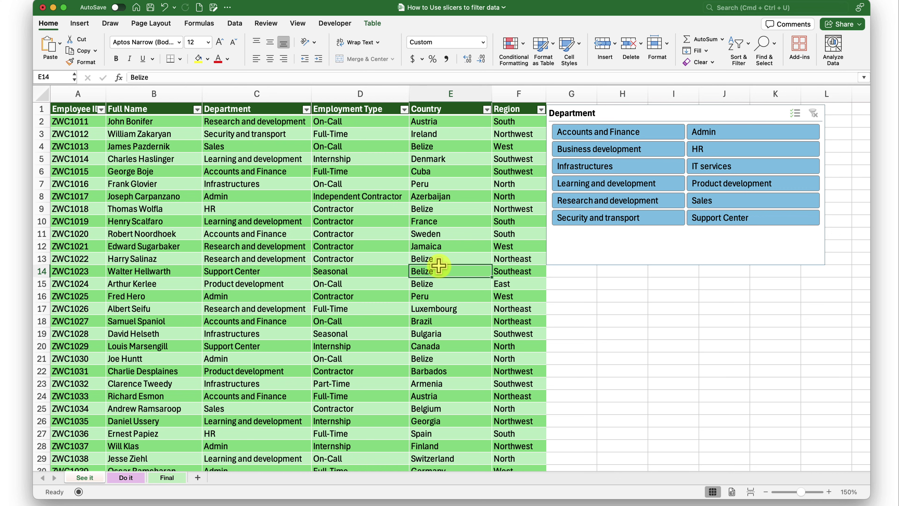
{"action": "left_click", "coordinate": [371, 24]}
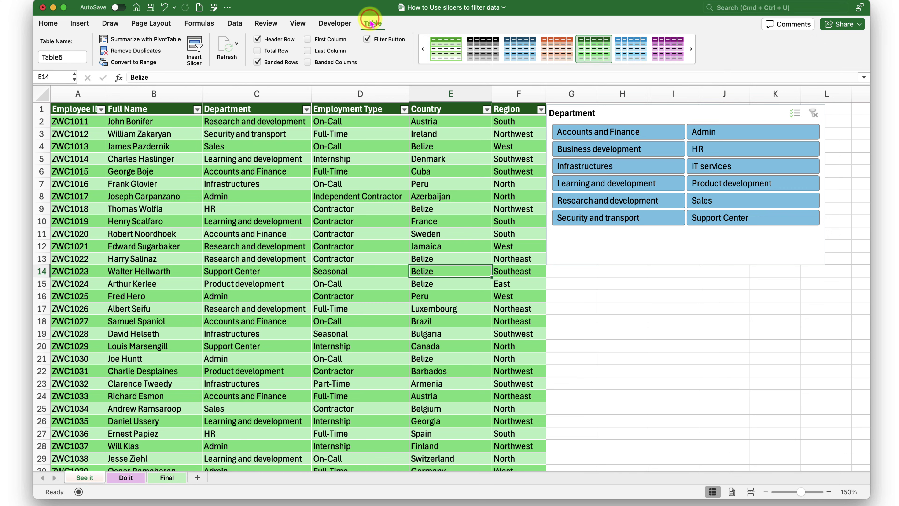
{"action": "left_click", "coordinate": [196, 50]}
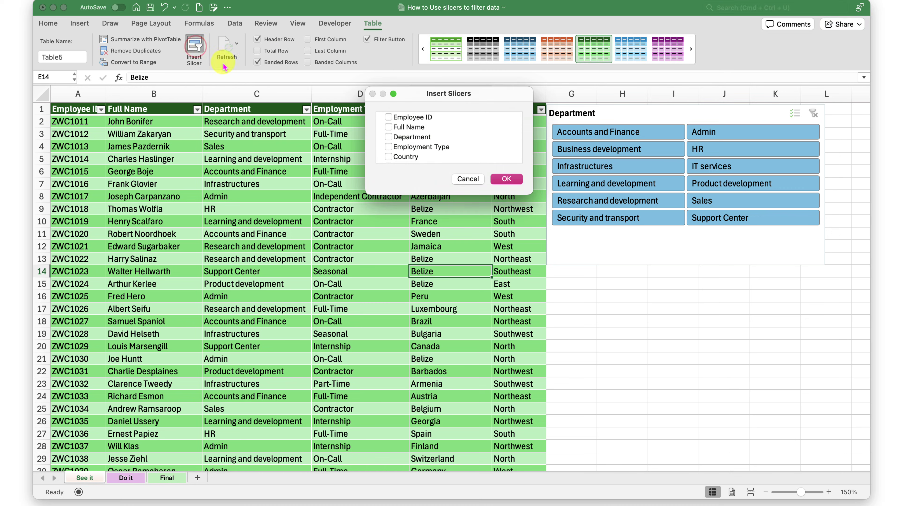
{"action": "left_click", "coordinate": [388, 156]}
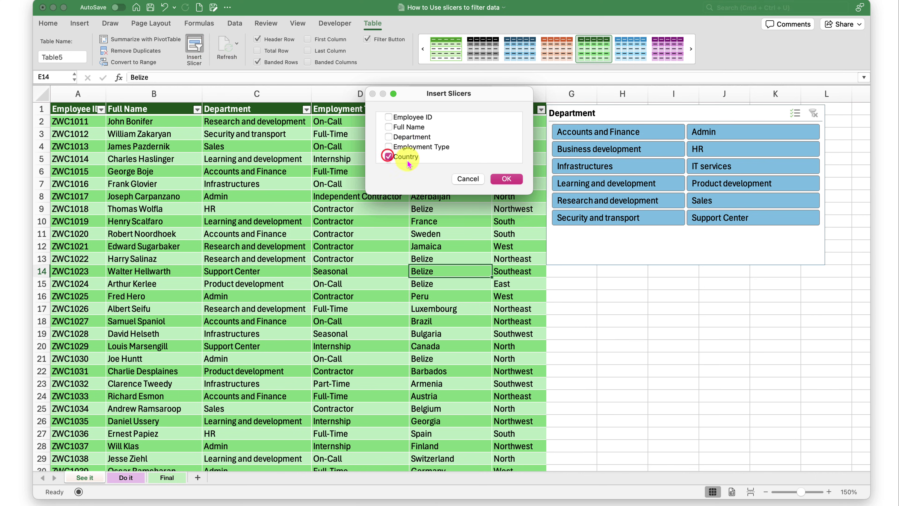
{"action": "left_click", "coordinate": [506, 179]}
- Shorten the Department slicer to 2.25 inches and tuck the Country slicer right beneath it
{"action": "left_click_drag", "start_coordinate": [465, 219], "coordinate": [628, 261]}
{"action": "left_click", "coordinate": [629, 250]}
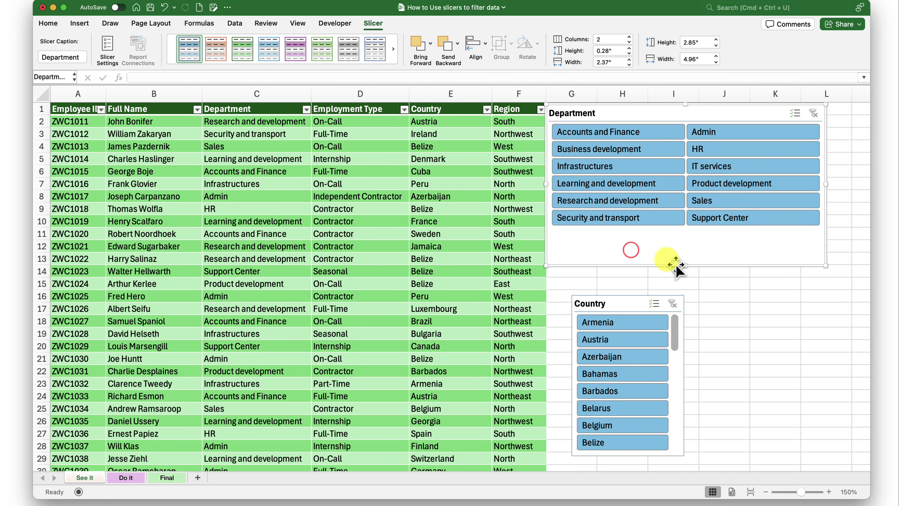
{"action": "left_click_drag", "start_coordinate": [685, 265], "coordinate": [686, 231]}
{"action": "left_click_drag", "start_coordinate": [628, 303], "coordinate": [606, 244]}
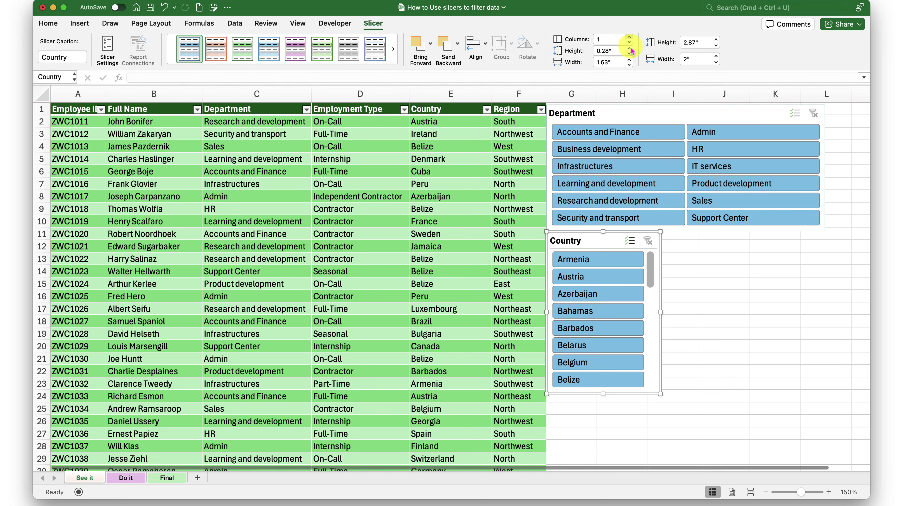
- Set Country to 3 columns, widen both slicers to about 5.4 inches, and lengthen Country to 3.74 inches
{"action": "left_click", "coordinate": [629, 36]}
{"action": "left_click", "coordinate": [629, 37]}
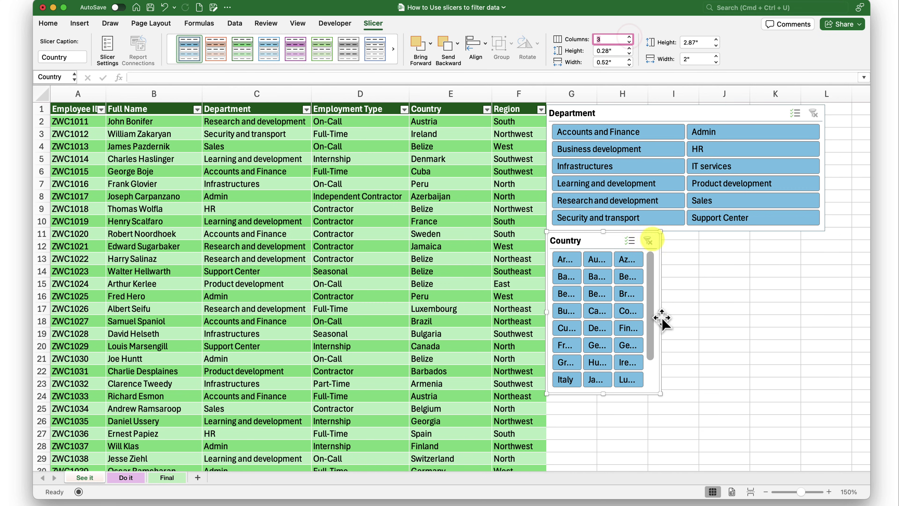
{"action": "left_click_drag", "start_coordinate": [660, 313], "coordinate": [849, 319]}
{"action": "left_click", "coordinate": [823, 177]}
{"action": "left_click_drag", "start_coordinate": [822, 176], "coordinate": [849, 171]}
{"action": "left_click", "coordinate": [786, 236]}
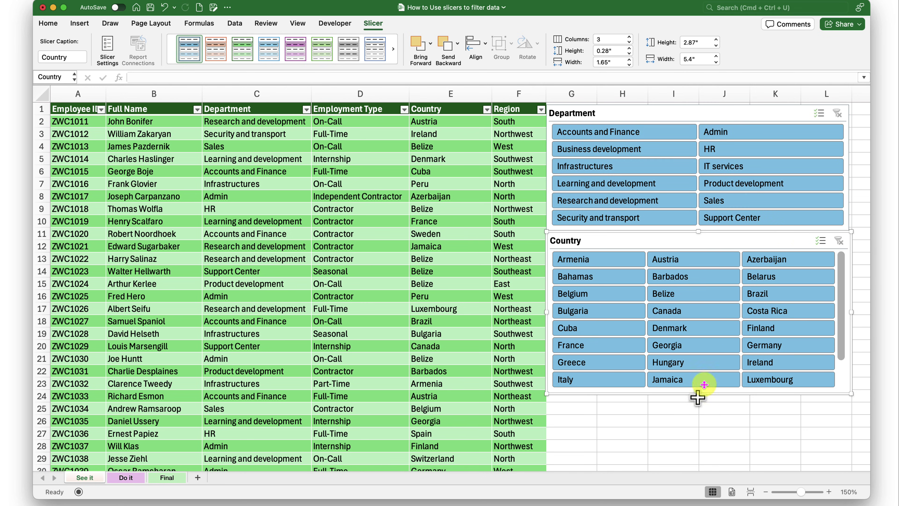
{"action": "left_click_drag", "start_coordinate": [699, 393], "coordinate": [704, 441]}
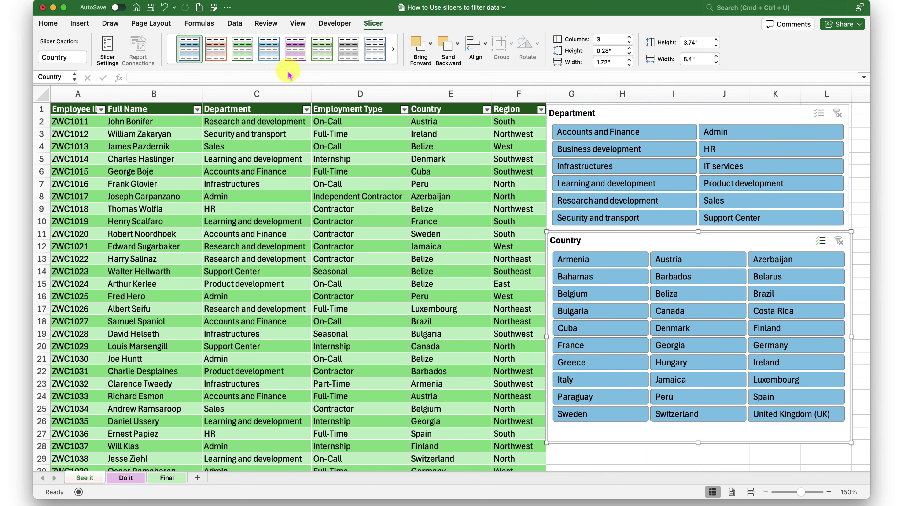
- Apply a dark blue slicer style to Country and a dark orange style to Department
{"action": "left_click", "coordinate": [281, 67]}
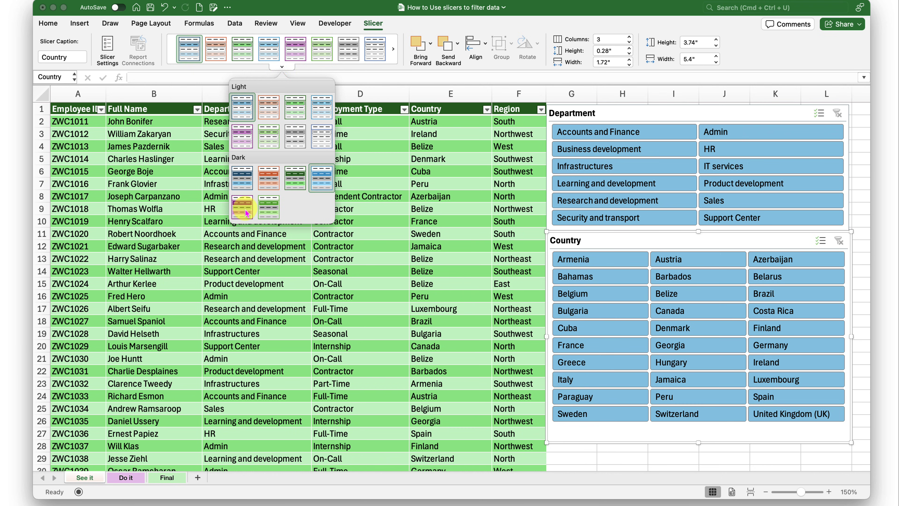
{"action": "left_click", "coordinate": [247, 187]}
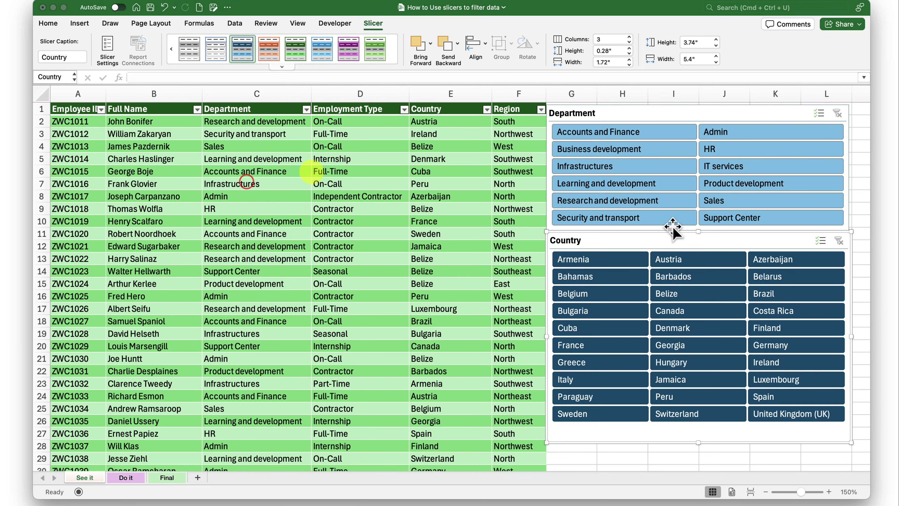
{"action": "left_click", "coordinate": [702, 113]}
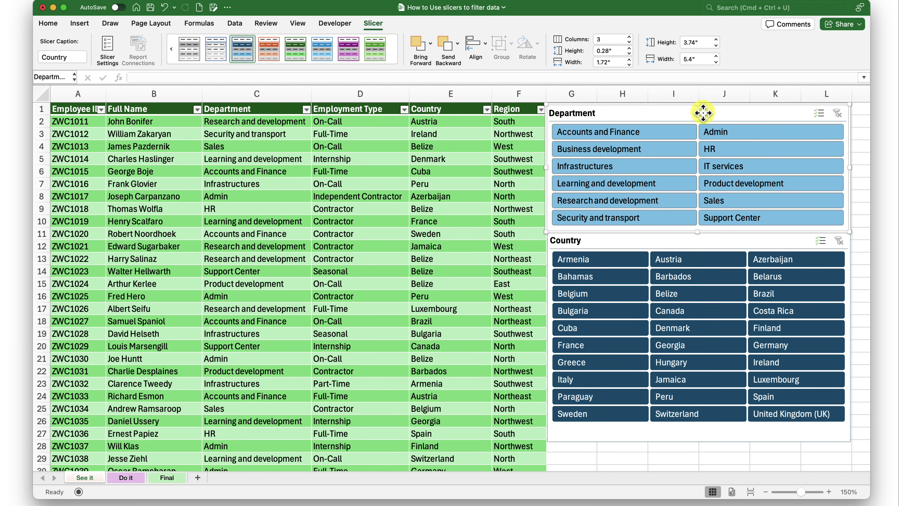
{"action": "left_click", "coordinate": [282, 67]}
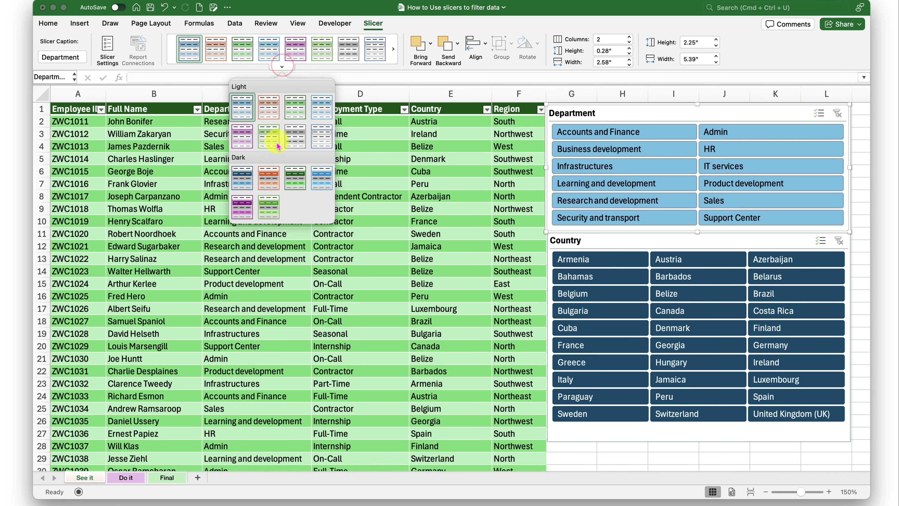
{"action": "left_click", "coordinate": [274, 181]}
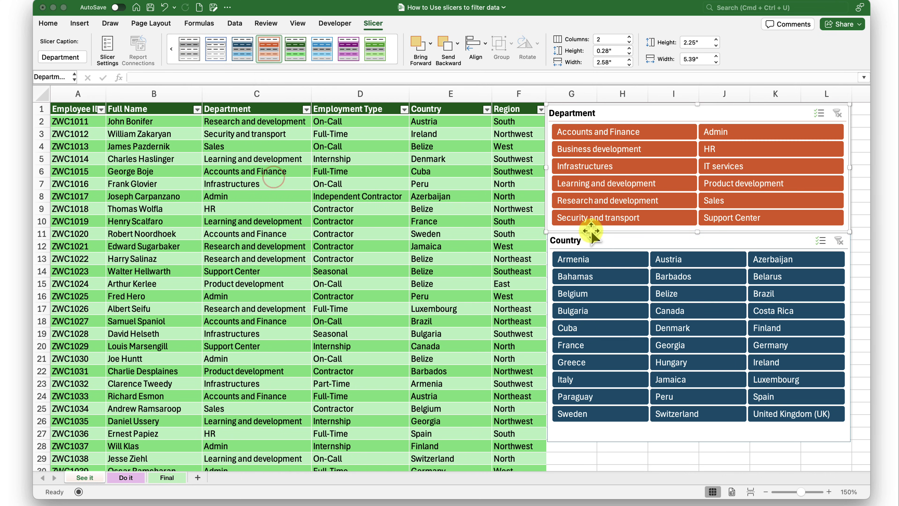
{"action": "left_click", "coordinate": [505, 286]}
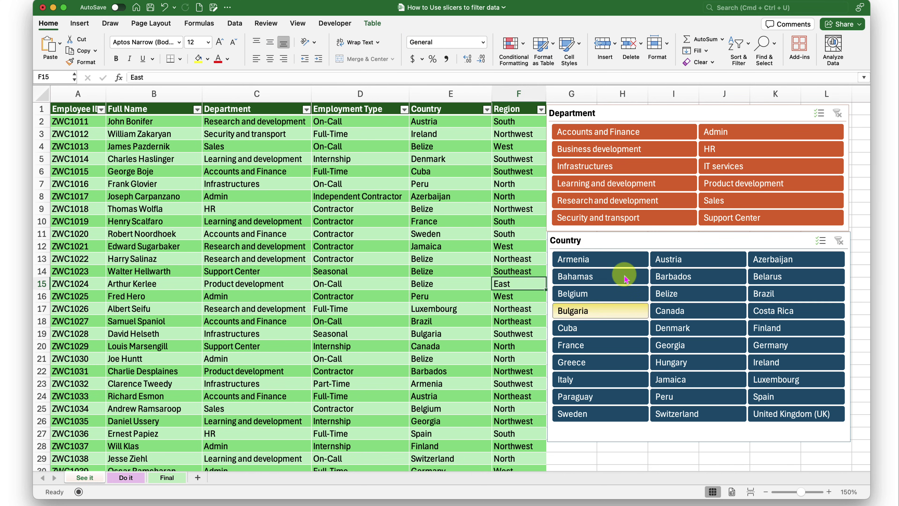
- Filter by Canada, try several departments, then settle on Security and transport in Brazil (2 records)
{"action": "left_click", "coordinate": [677, 310]}
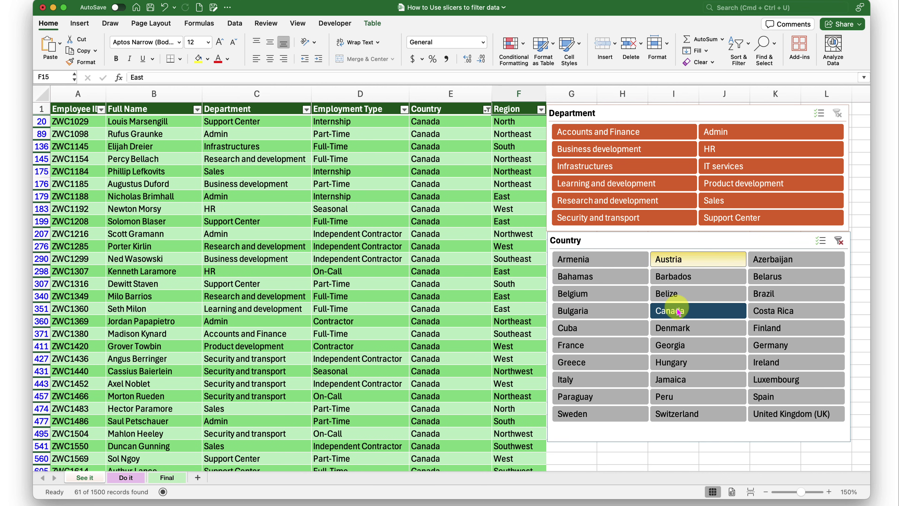
{"action": "left_click", "coordinate": [728, 167]}
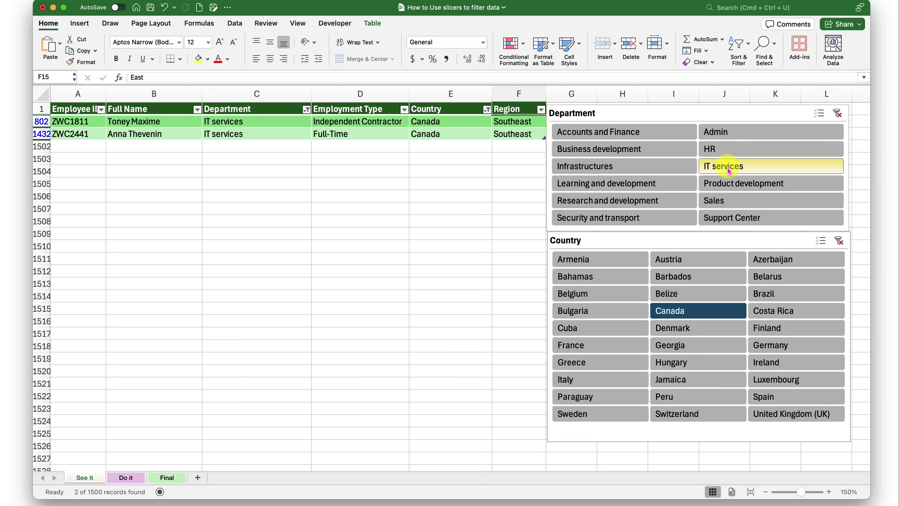
{"action": "left_click", "coordinate": [729, 150]}
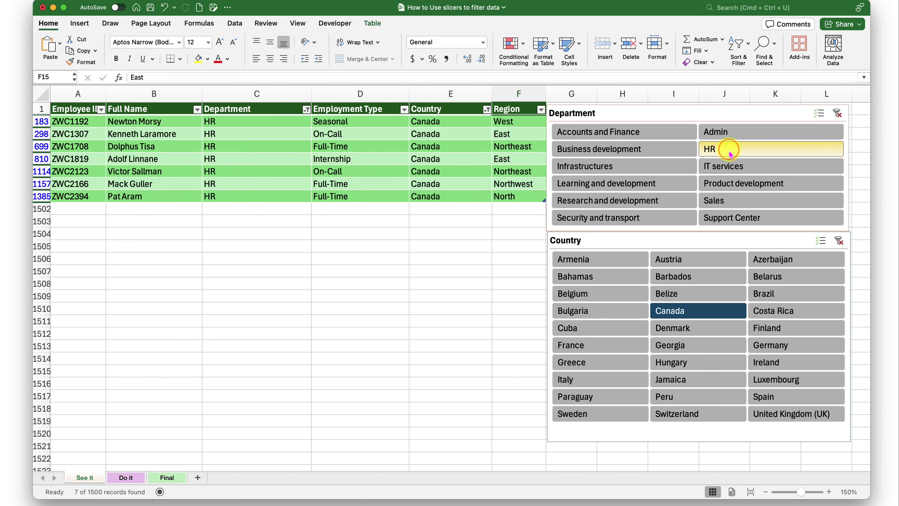
{"action": "left_click", "coordinate": [716, 200]}
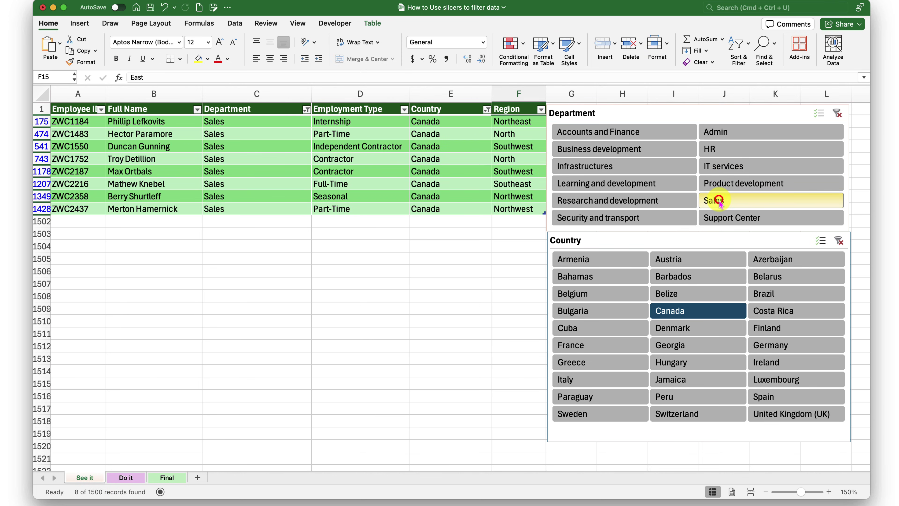
{"action": "left_click", "coordinate": [648, 218]}
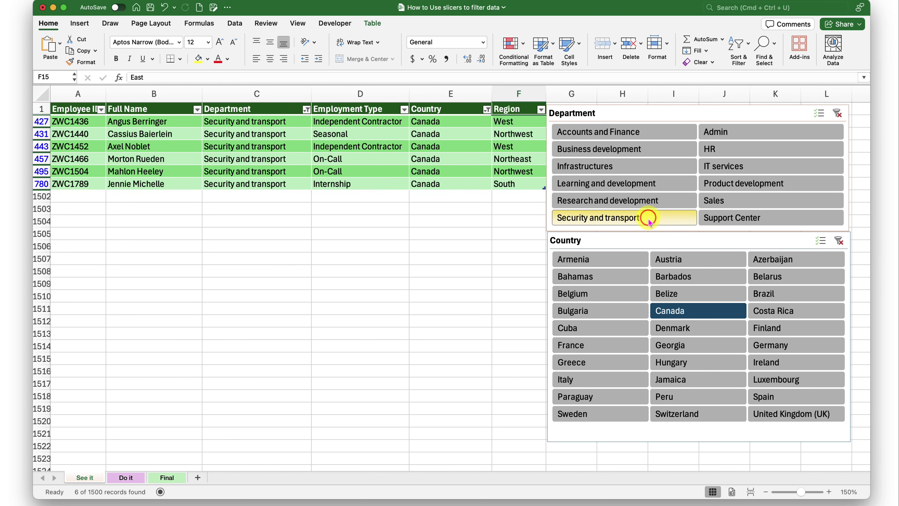
{"action": "left_click", "coordinate": [798, 314]}
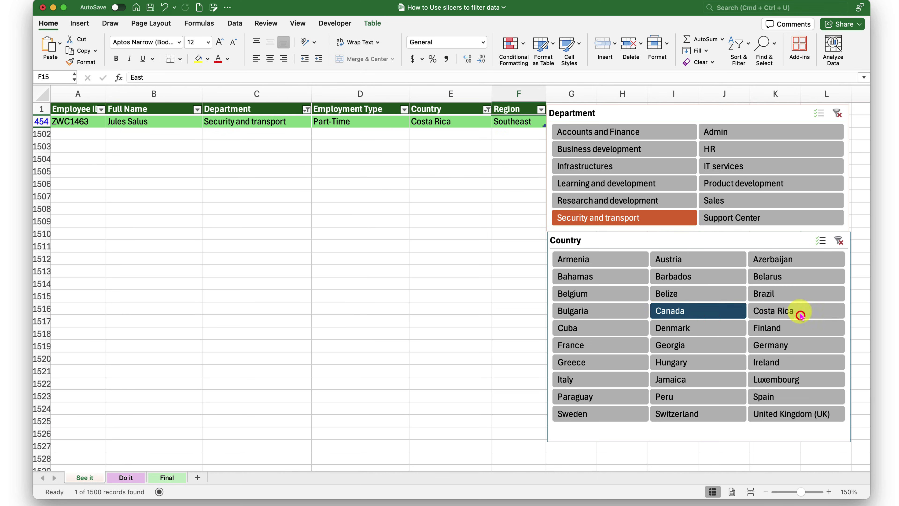
{"action": "left_click", "coordinate": [796, 297]}
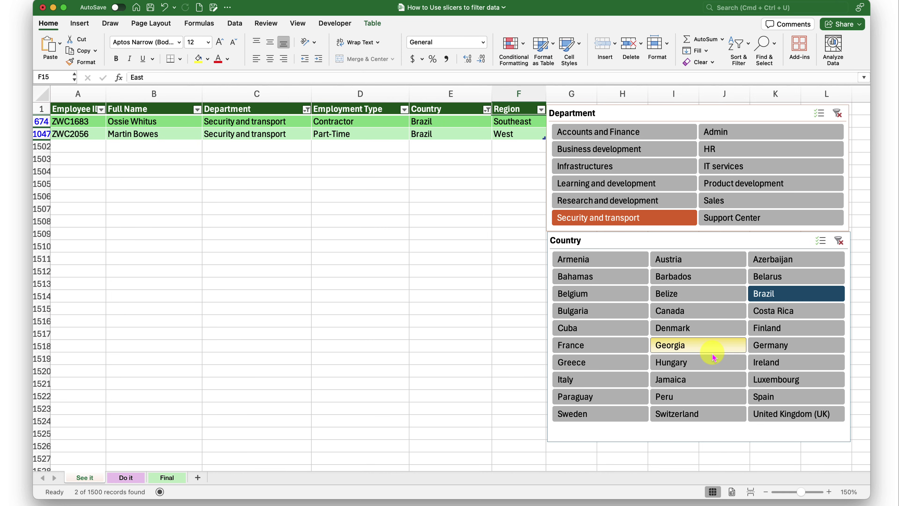
- Flip through the Do it and See it sheets, ending on the Final sheet with its three slicers
{"action": "left_click", "coordinate": [126, 478]}
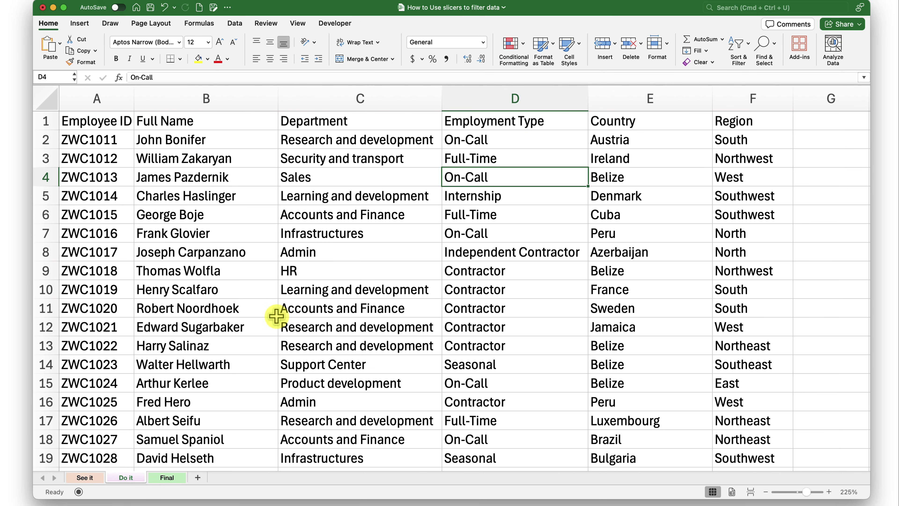
{"action": "left_click", "coordinate": [91, 480]}
{"action": "left_click", "coordinate": [123, 478]}
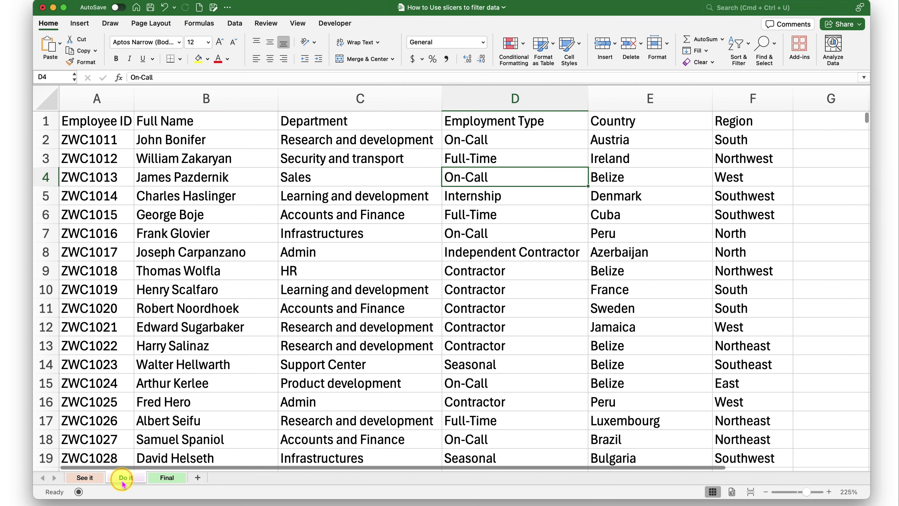
{"action": "left_click", "coordinate": [167, 477]}
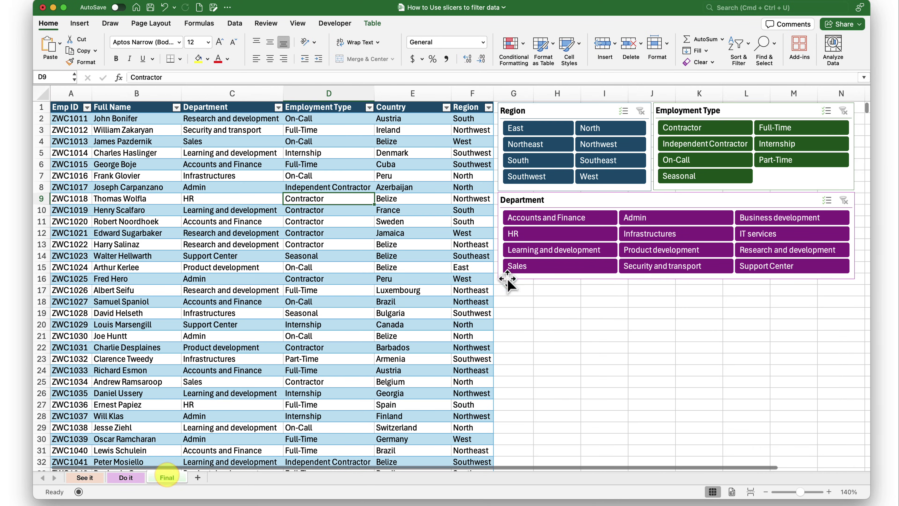